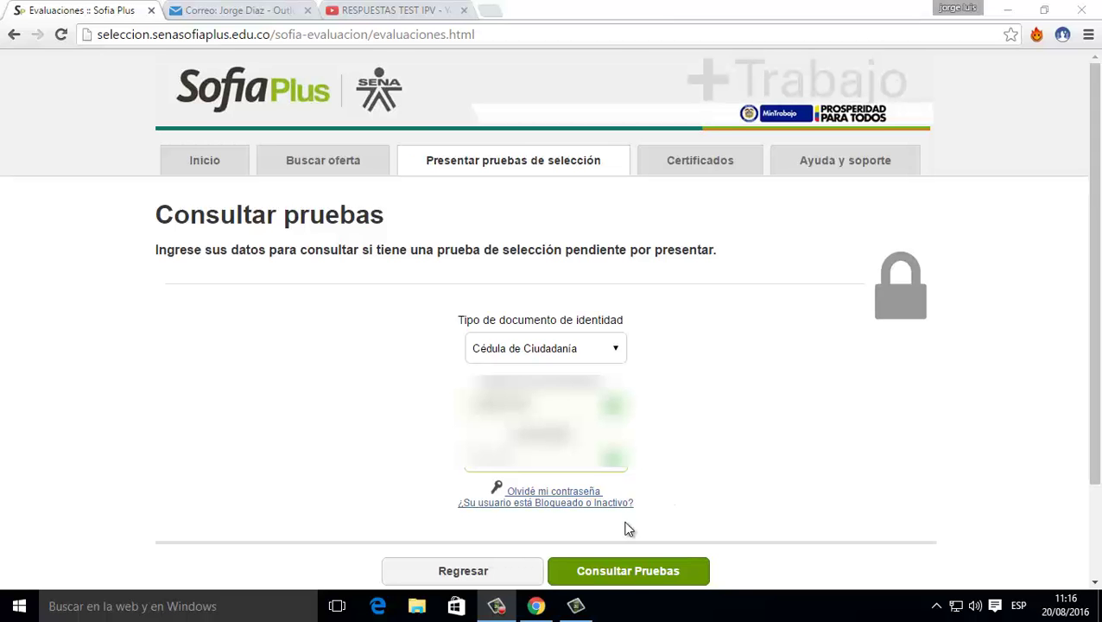
- Look up the applicant's pending selection tests and start the Fase I test for the CONTABILIDAD Y FINANZAS program
click(644, 572)
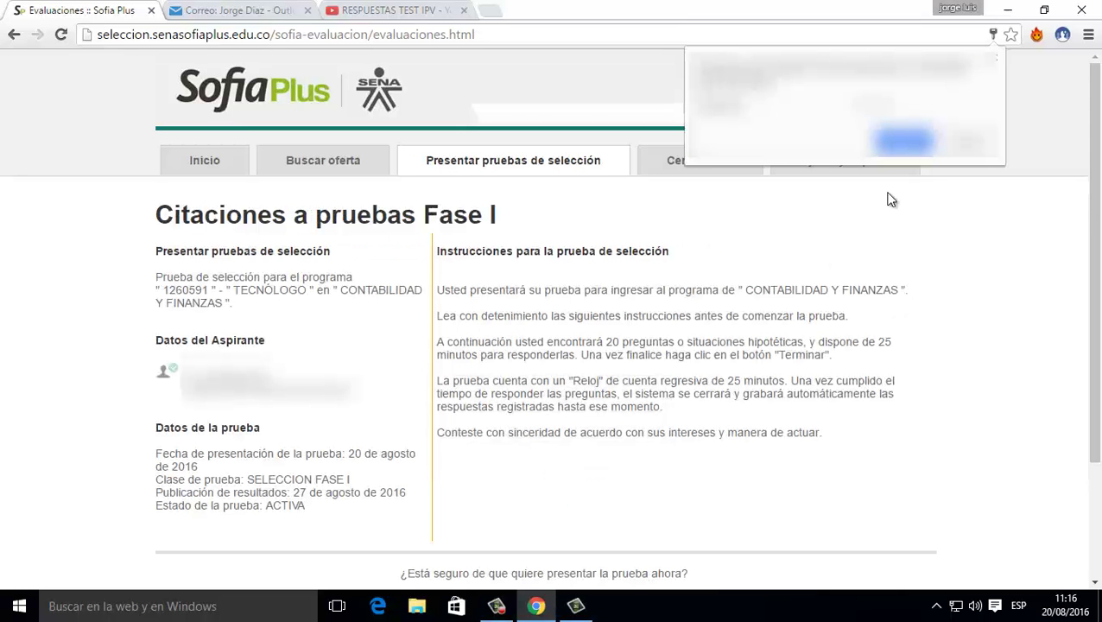
click(967, 142)
scroll(789, 257, down, 2)
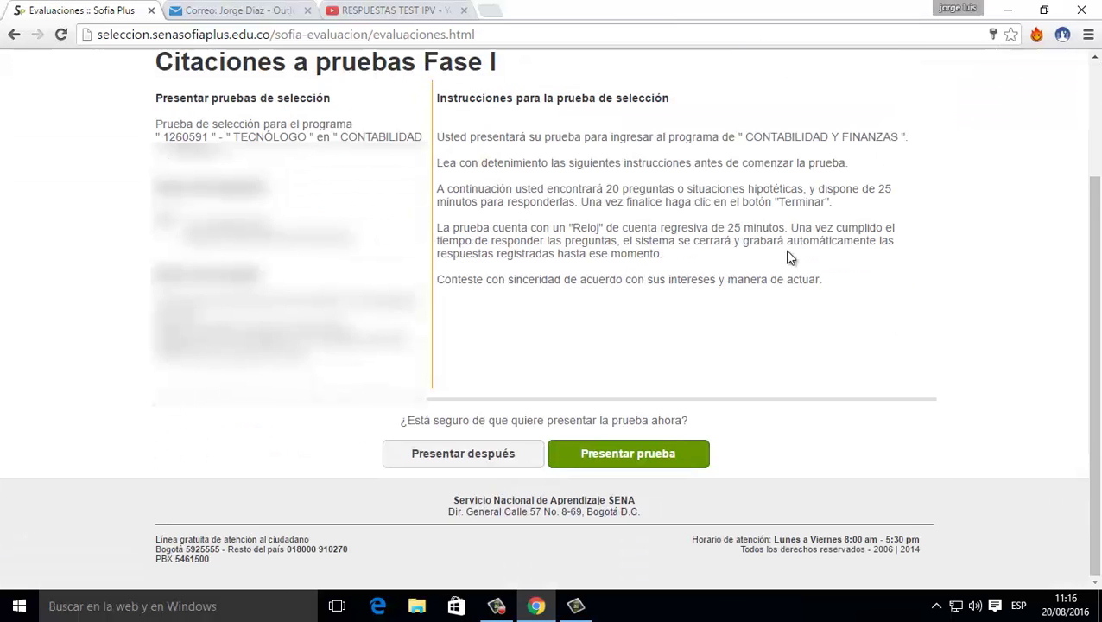
scroll(770, 263, up, 2)
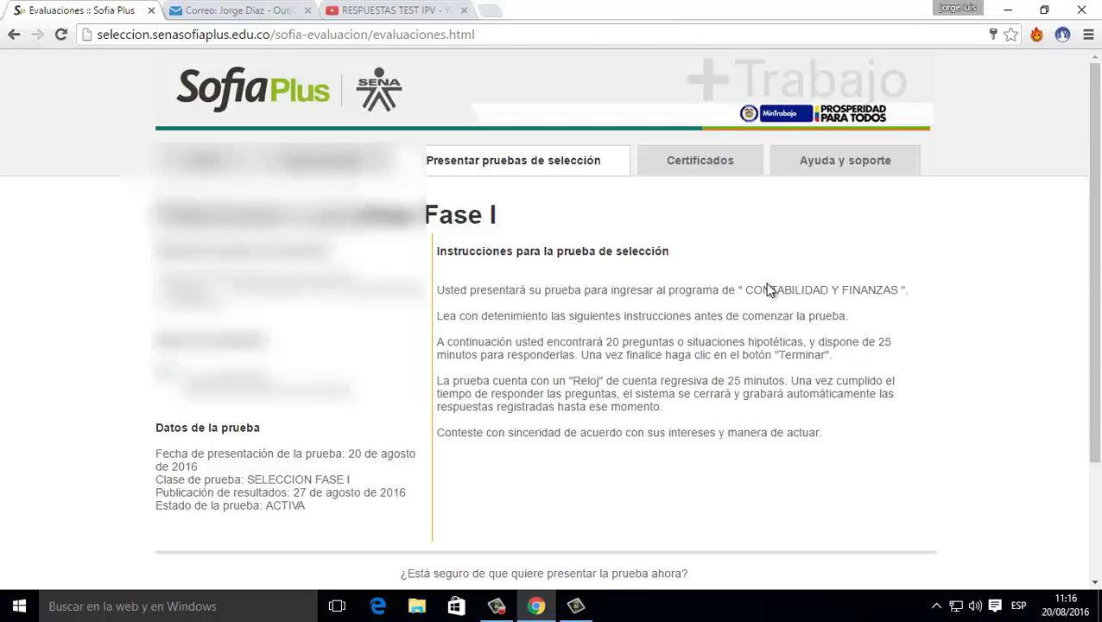
scroll(770, 290, down, 2)
click(612, 458)
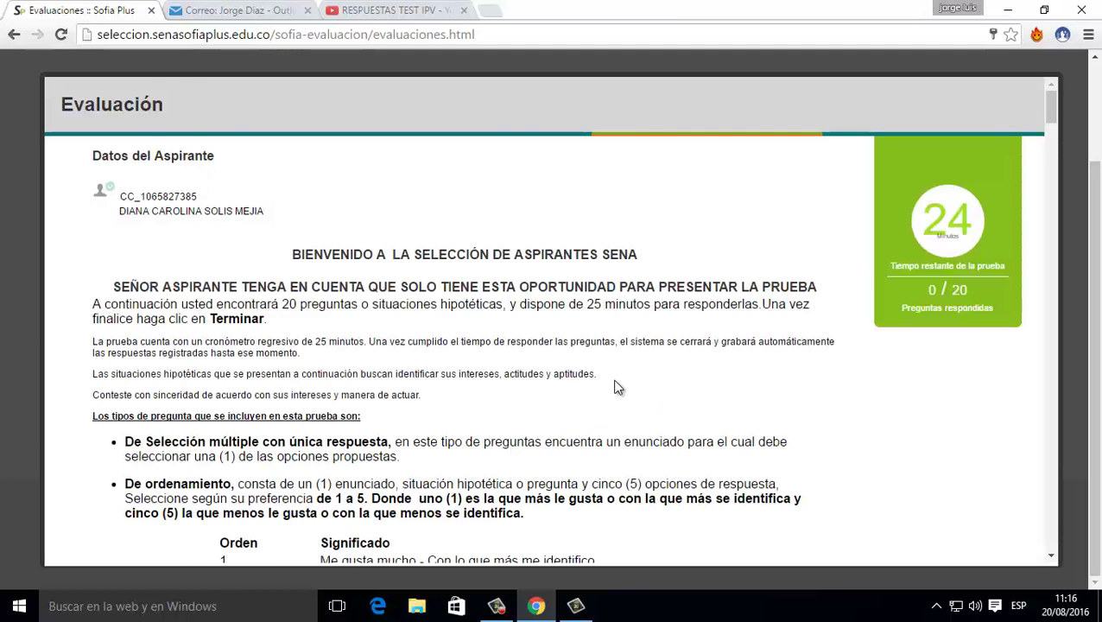
- Read the test instructions, the meaning of the 1 to 5 ranking scale and the first ordering question
scroll(618, 389, down, 3)
scroll(619, 389, down, 3)
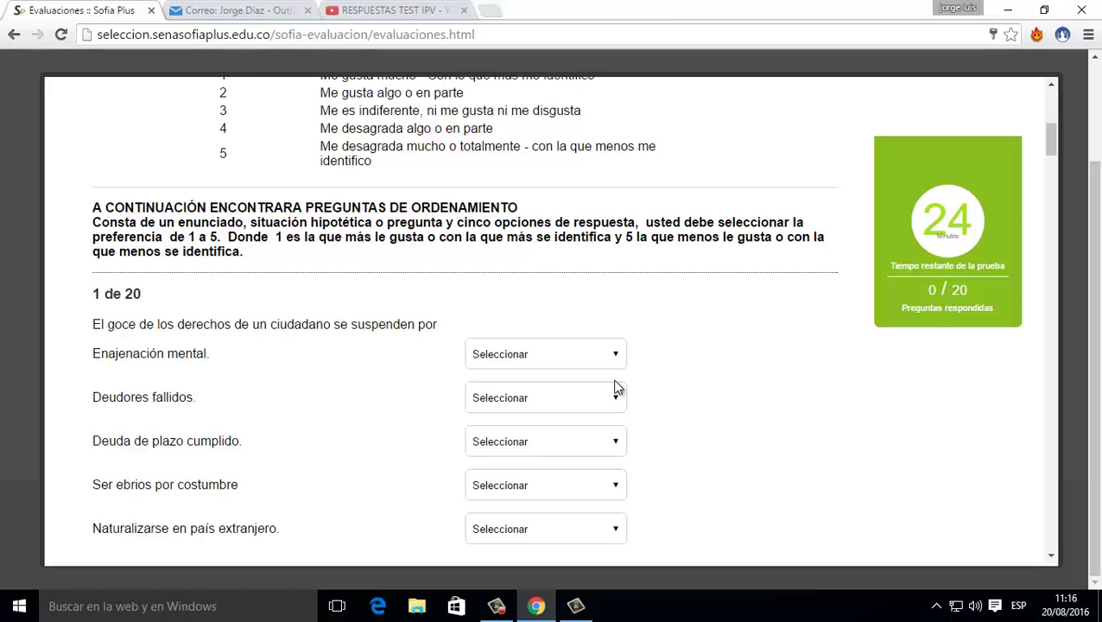
scroll(618, 389, down, 1)
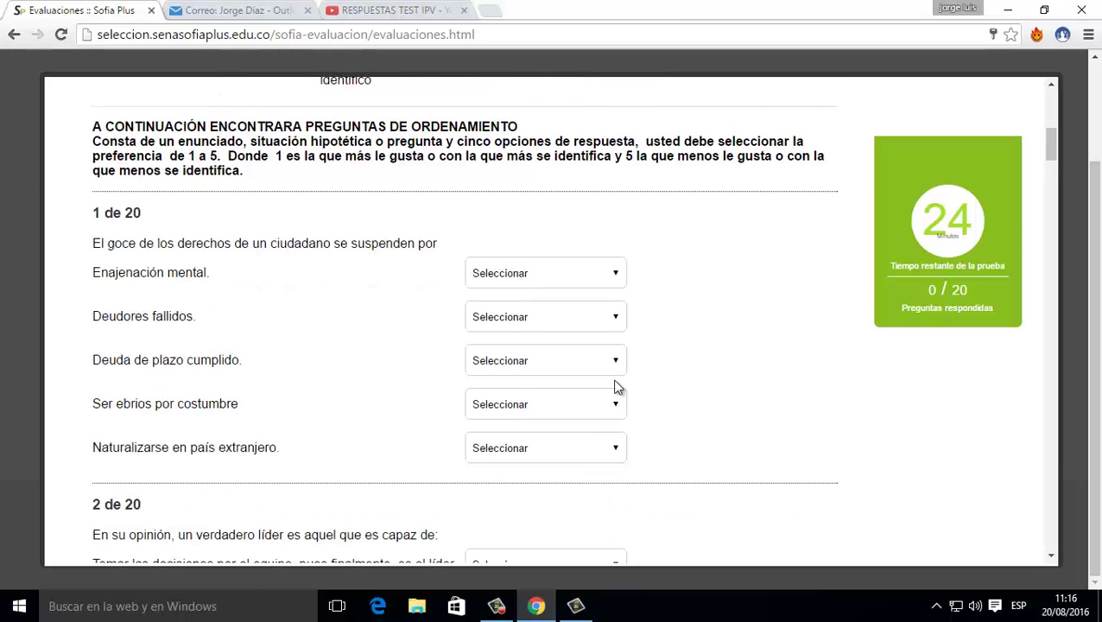
scroll(618, 389, up, 1)
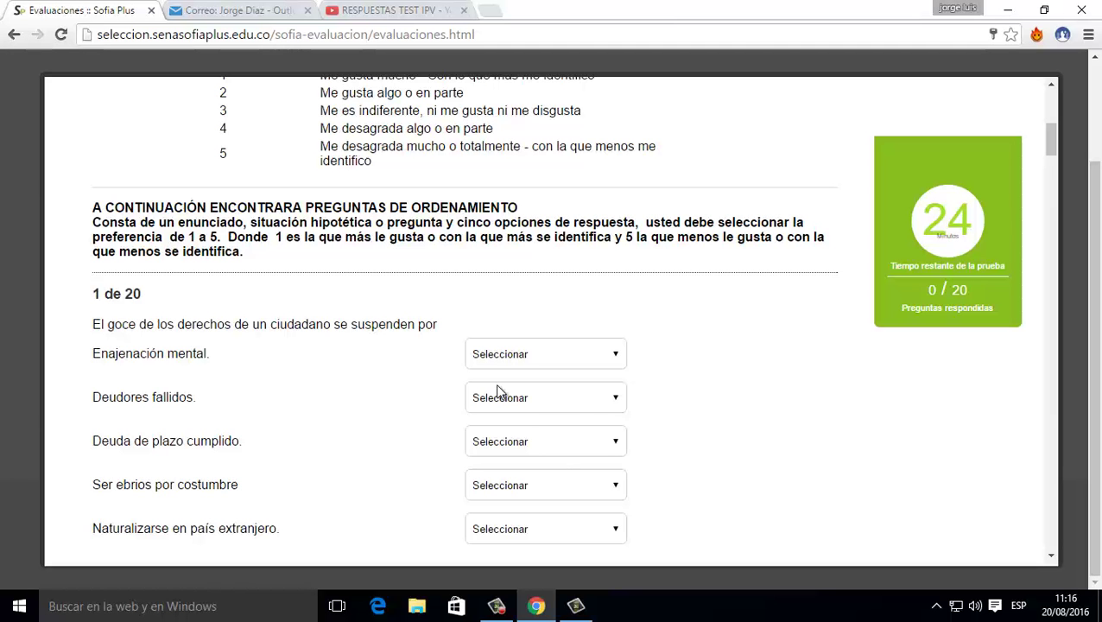
scroll(577, 416, down, 2)
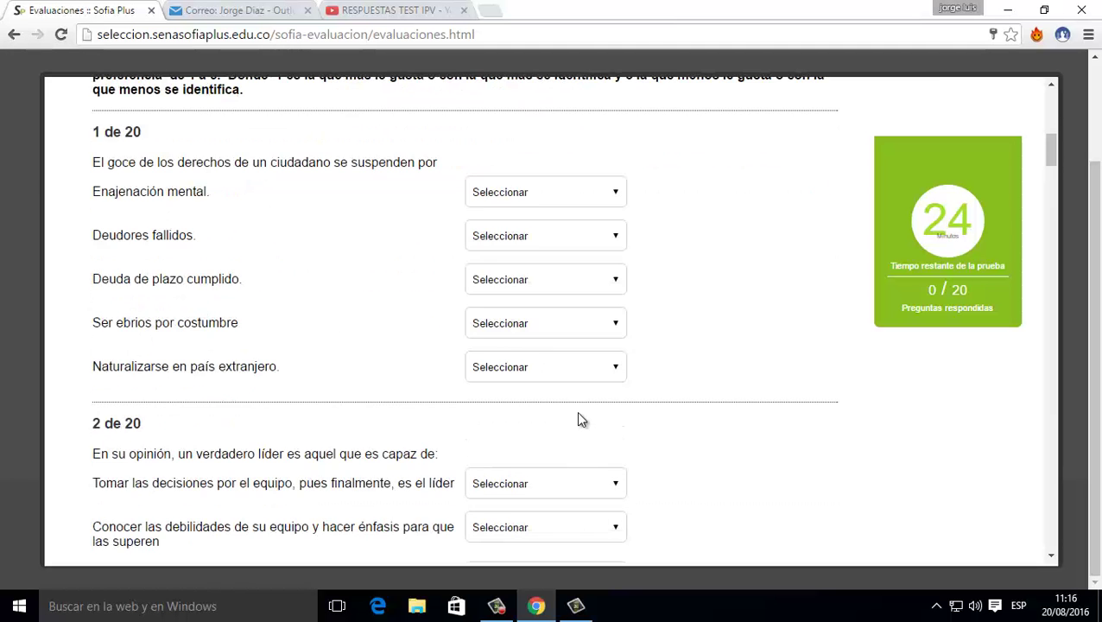
scroll(579, 419, up, 2)
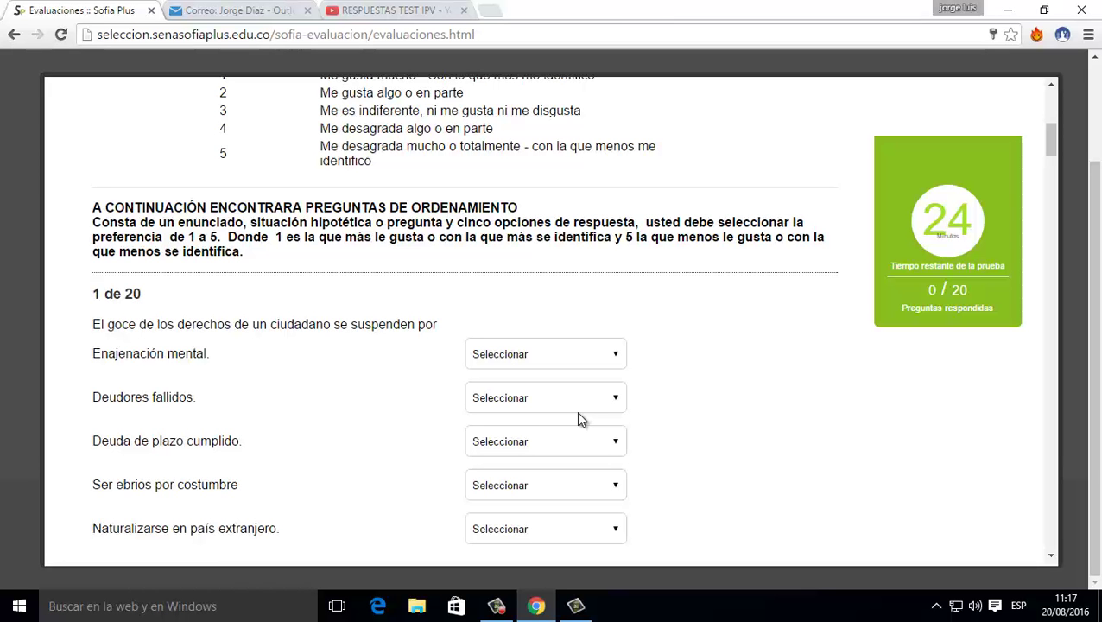
scroll(581, 419, down, 1)
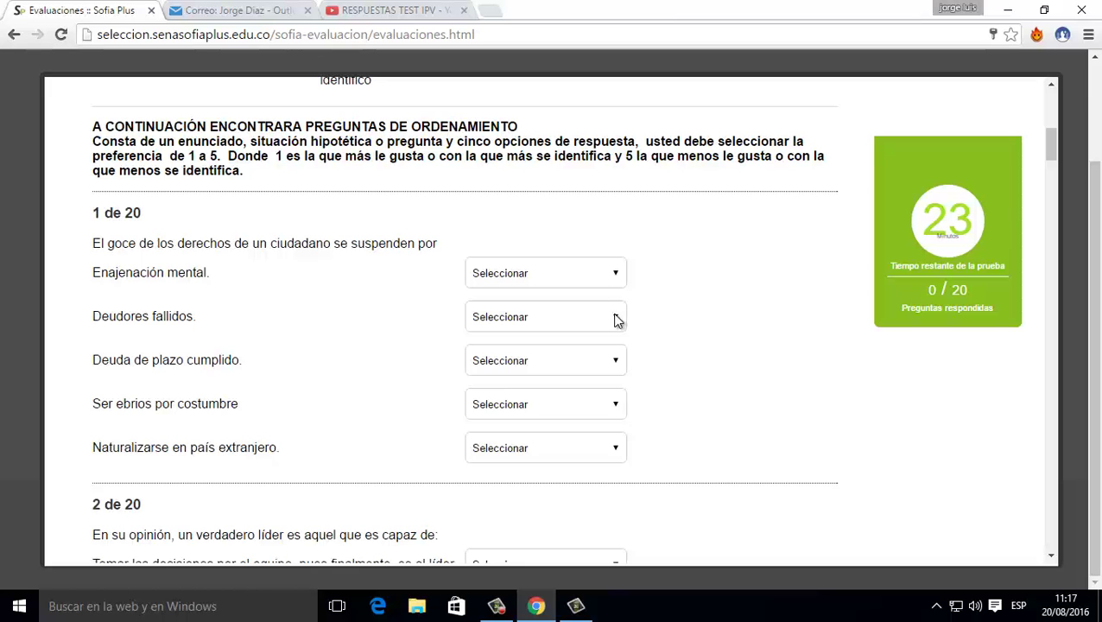
- In question 1, rank "Deuda de plazo cumplido" as 2 and "Ser ebrios por costumbre" as 1
click(615, 361)
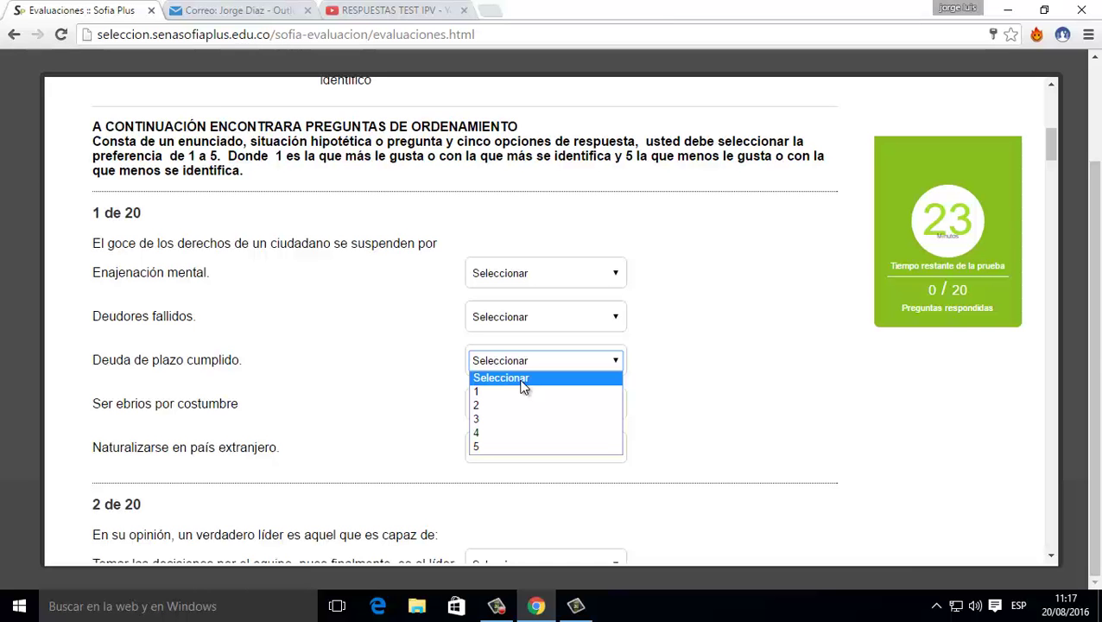
click(523, 391)
click(561, 404)
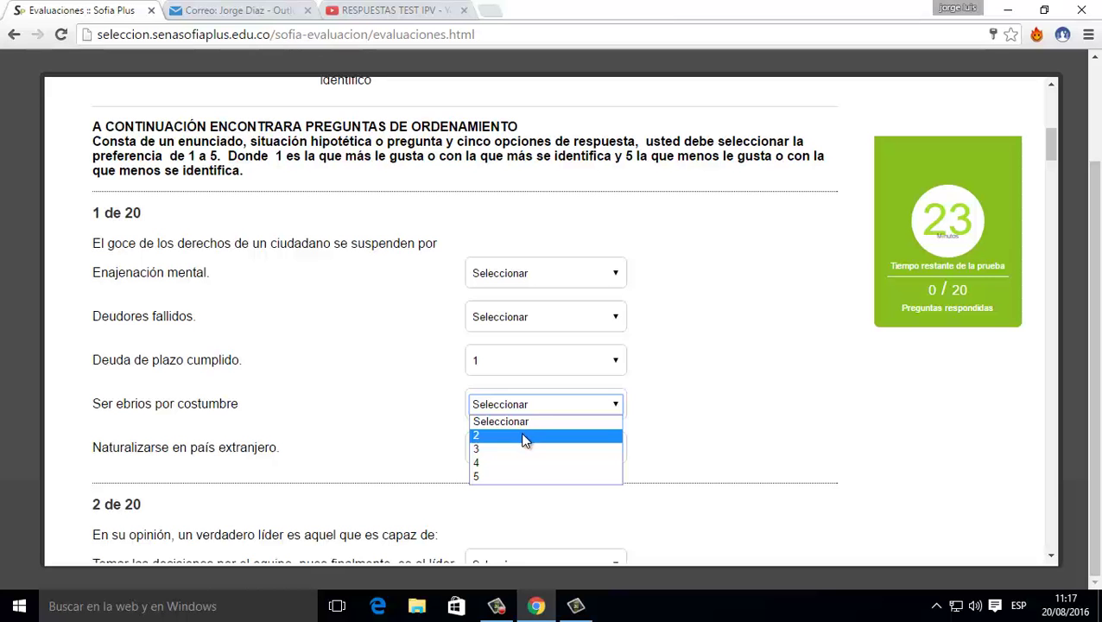
click(620, 360)
click(529, 406)
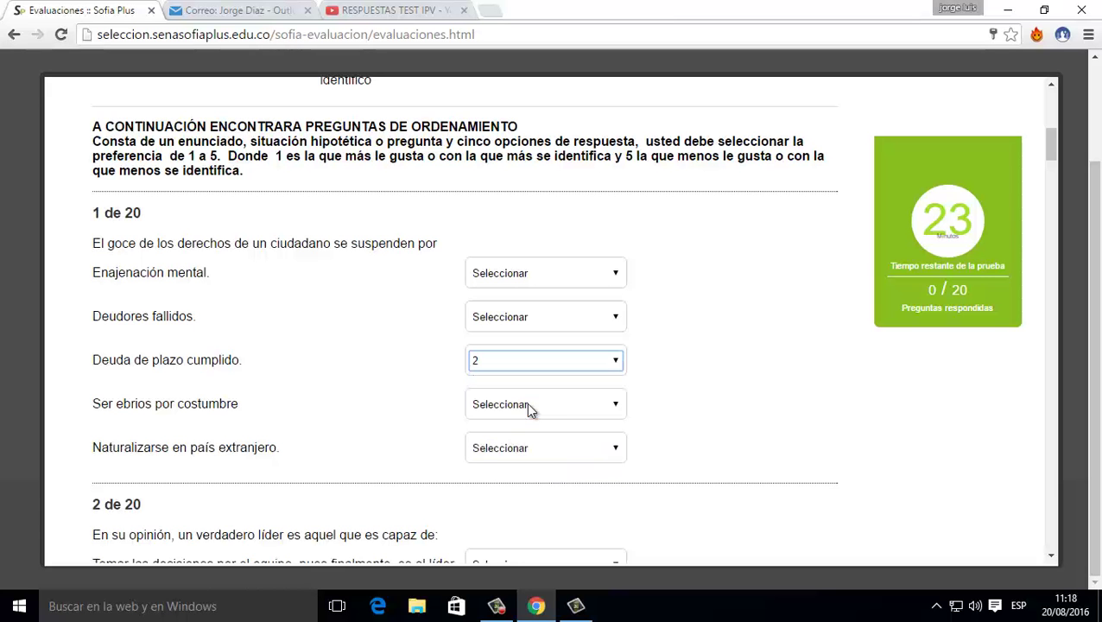
click(529, 406)
click(496, 439)
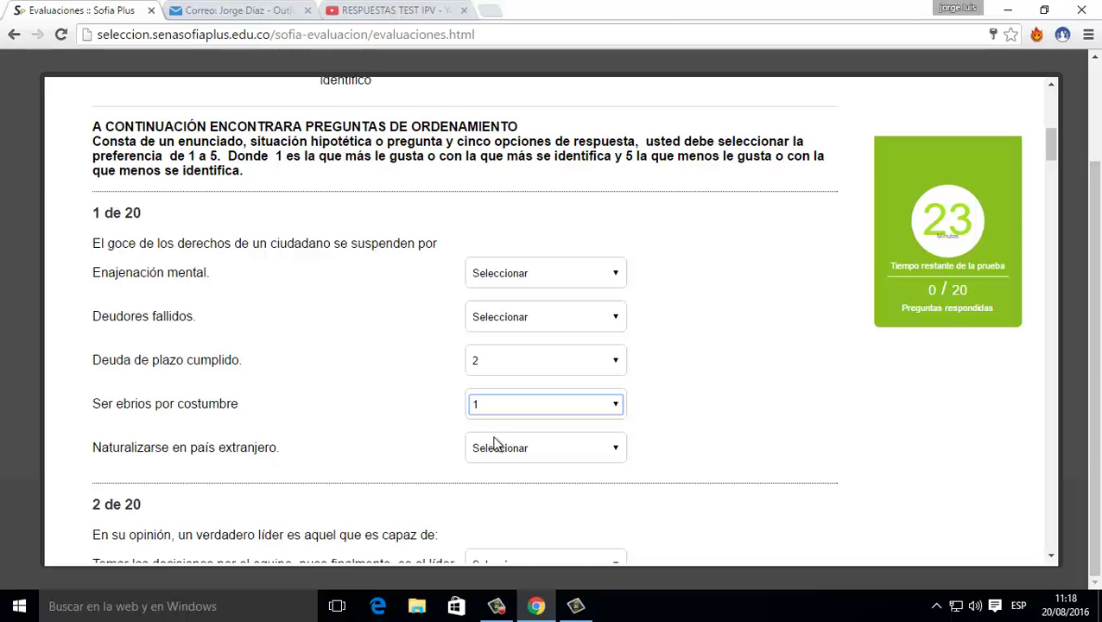
- In question 1, rank "Deudores fallidos" as 3, "Enajenación mental" as 4 and "Naturalizarse en país extranjero" as 5
click(612, 322)
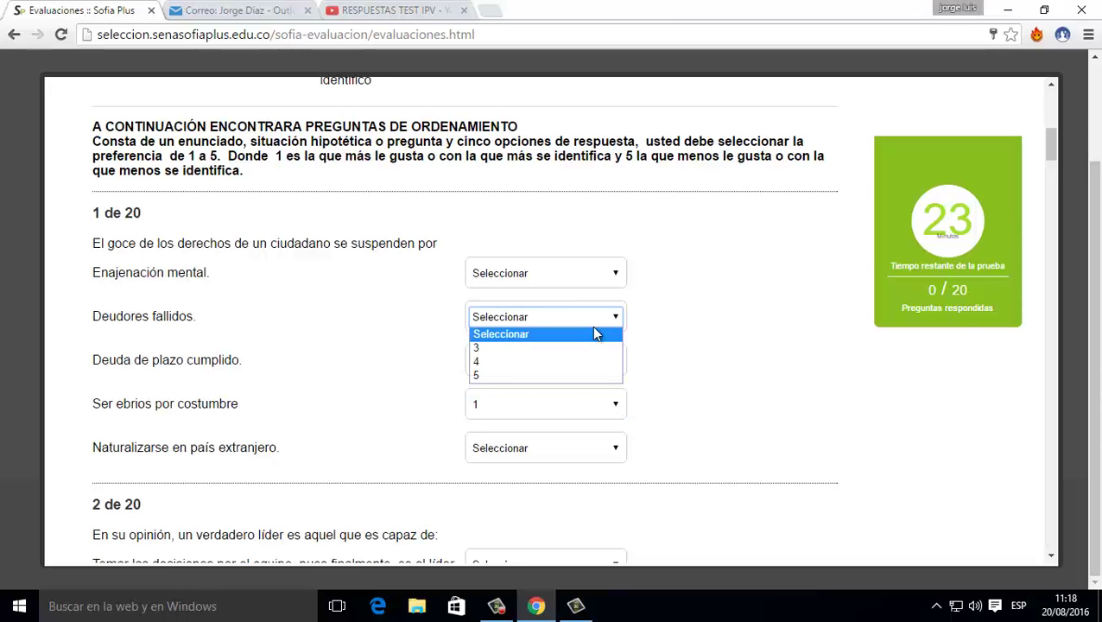
click(531, 349)
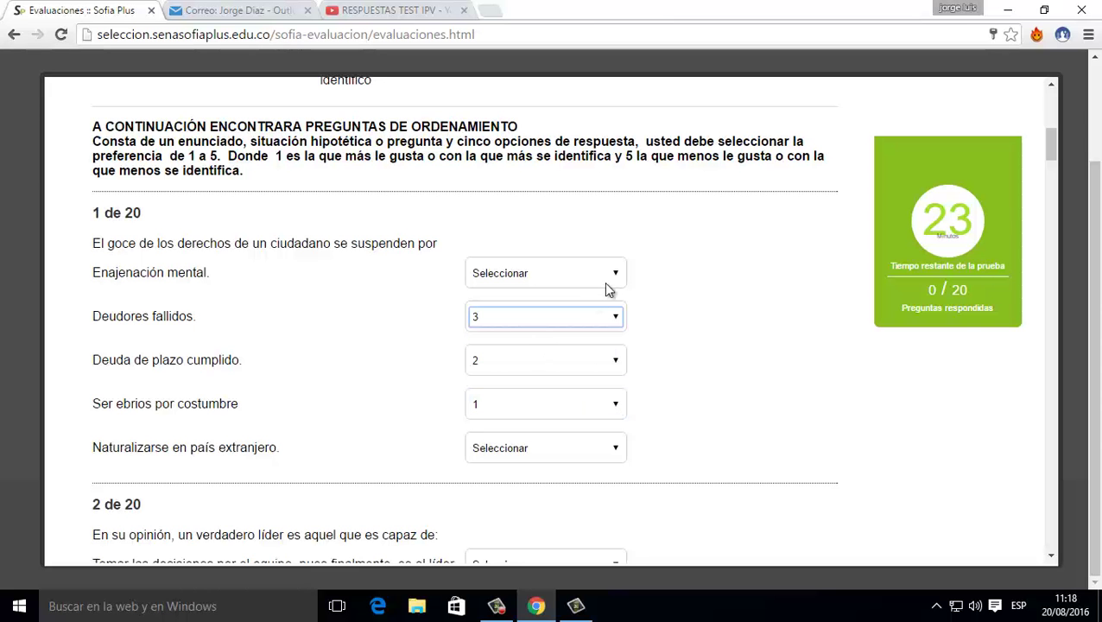
click(613, 278)
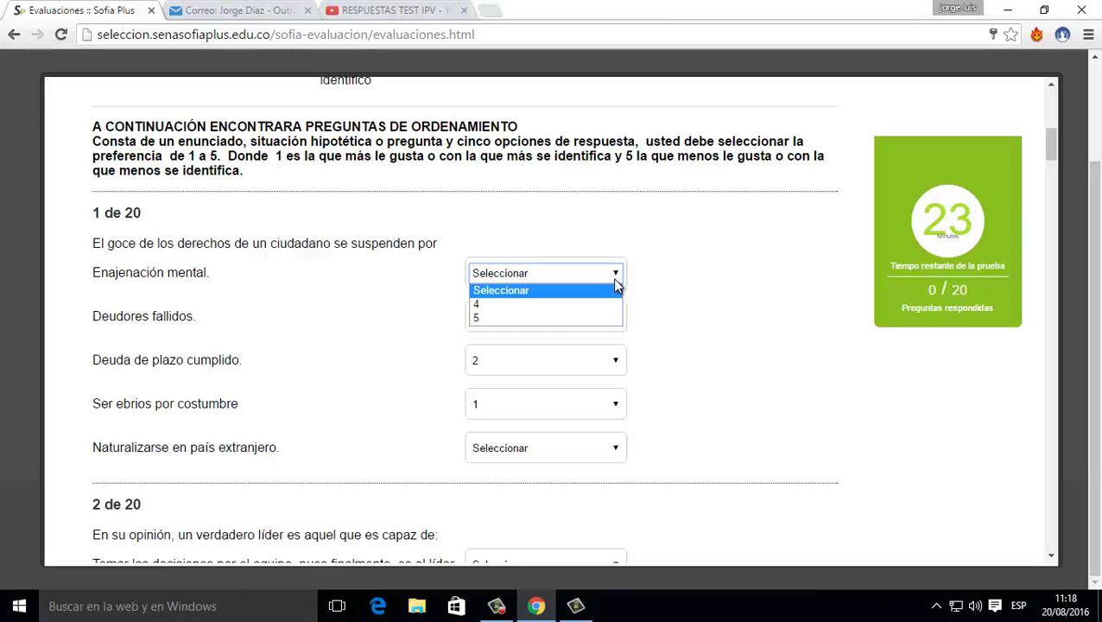
click(510, 309)
click(593, 447)
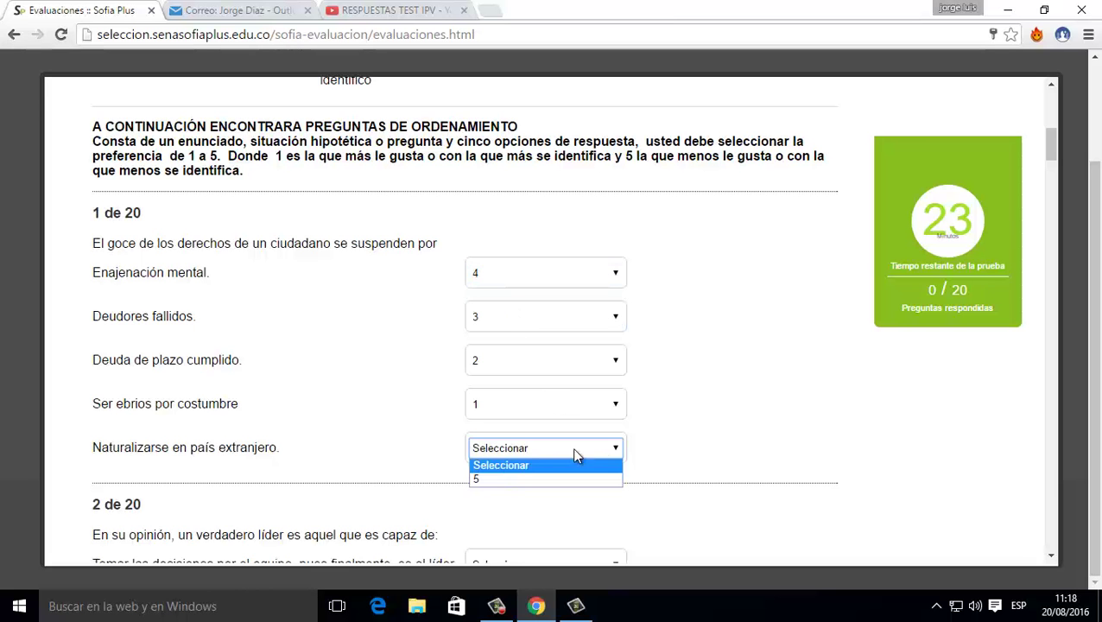
click(486, 480)
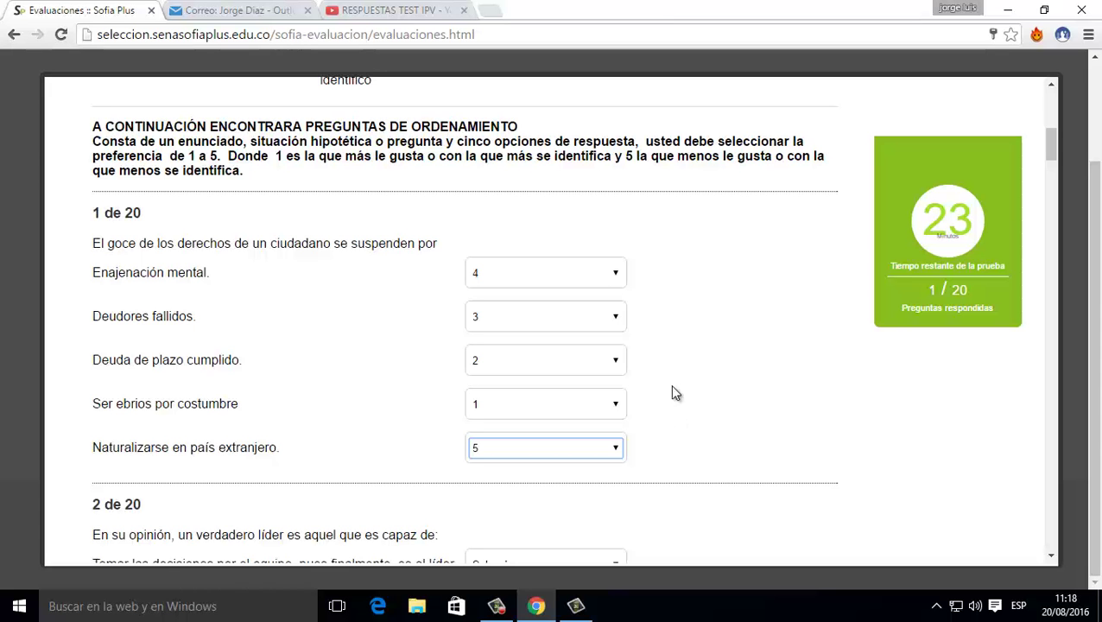
click(869, 422)
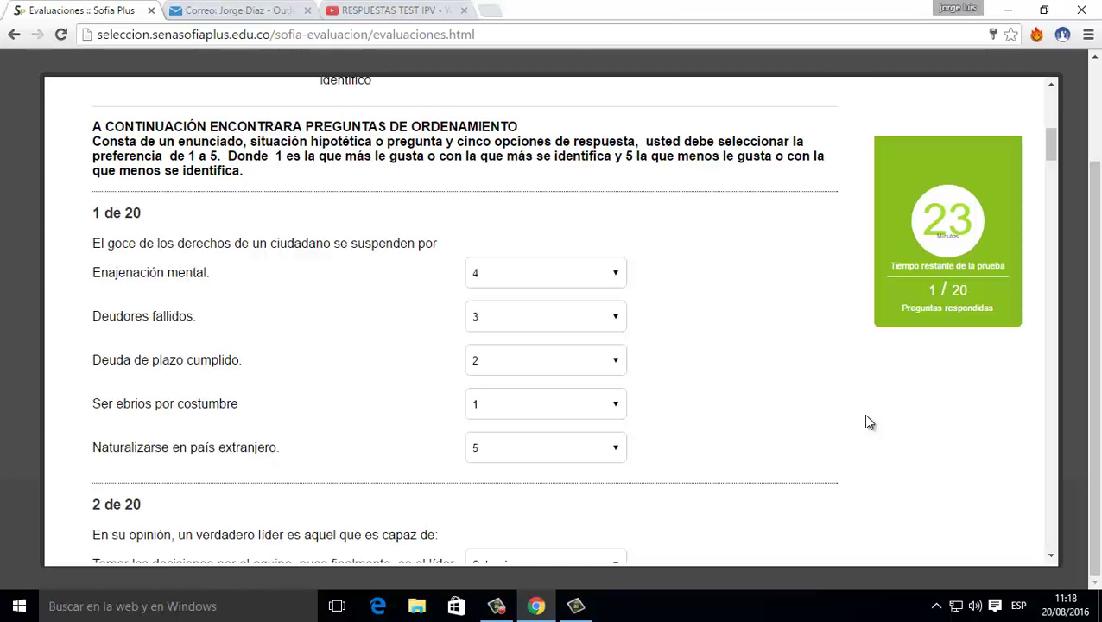
- In question 2, rank "Conocer las debilidades de su equipo" as 1 and "Impulsar al equipo a utilizar sus habilidades" as 2
scroll(866, 415, down, 3)
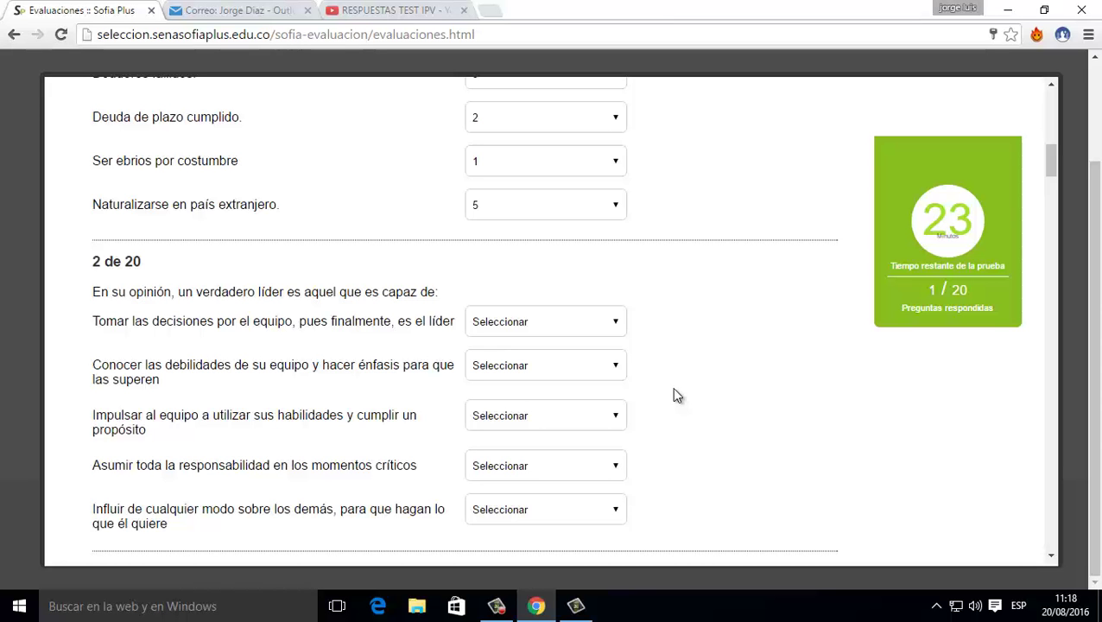
scroll(678, 394, down, 1)
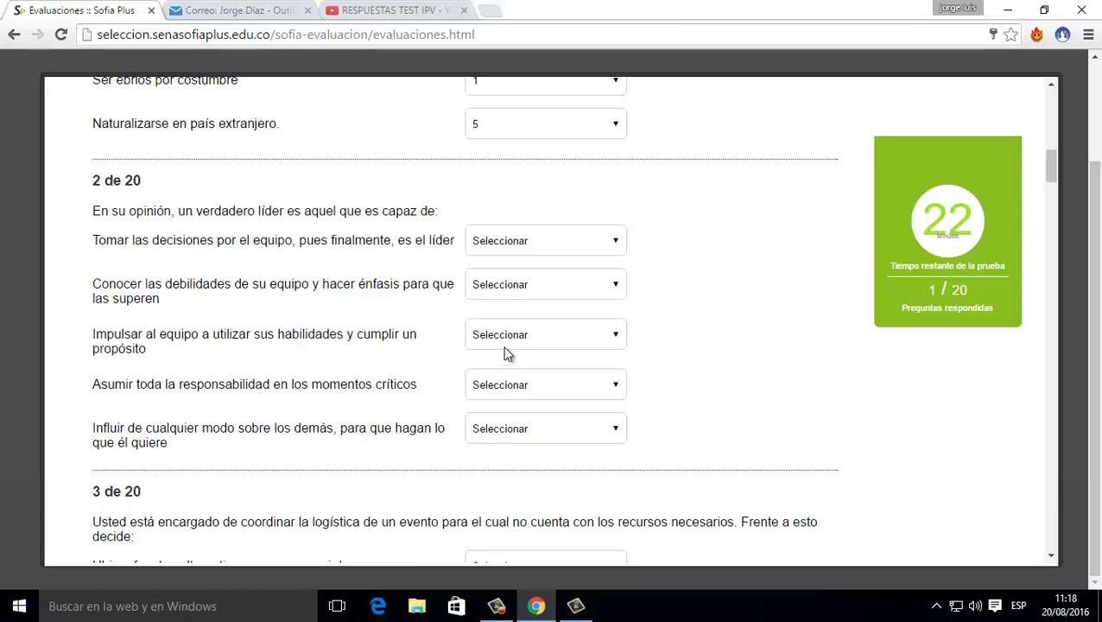
scroll(507, 354, up, 6)
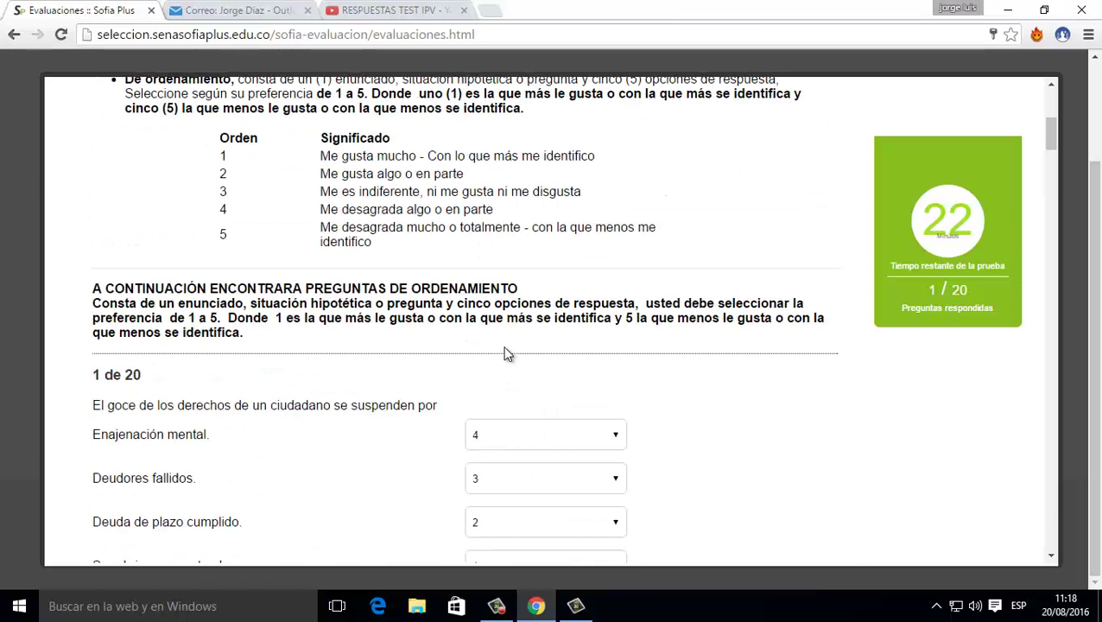
scroll(507, 354, down, 6)
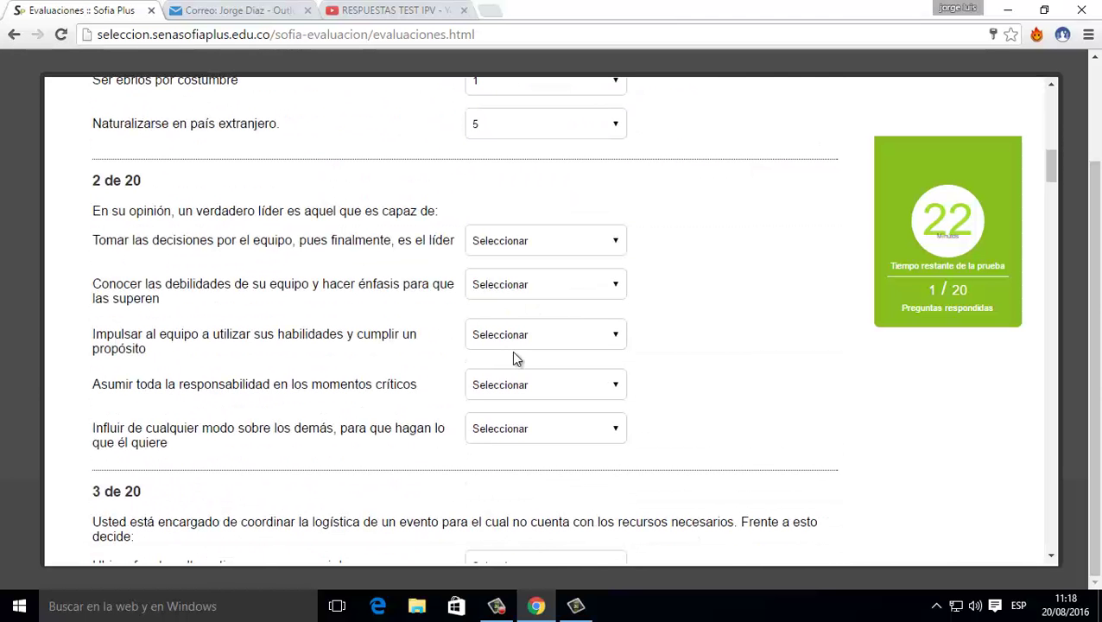
click(620, 291)
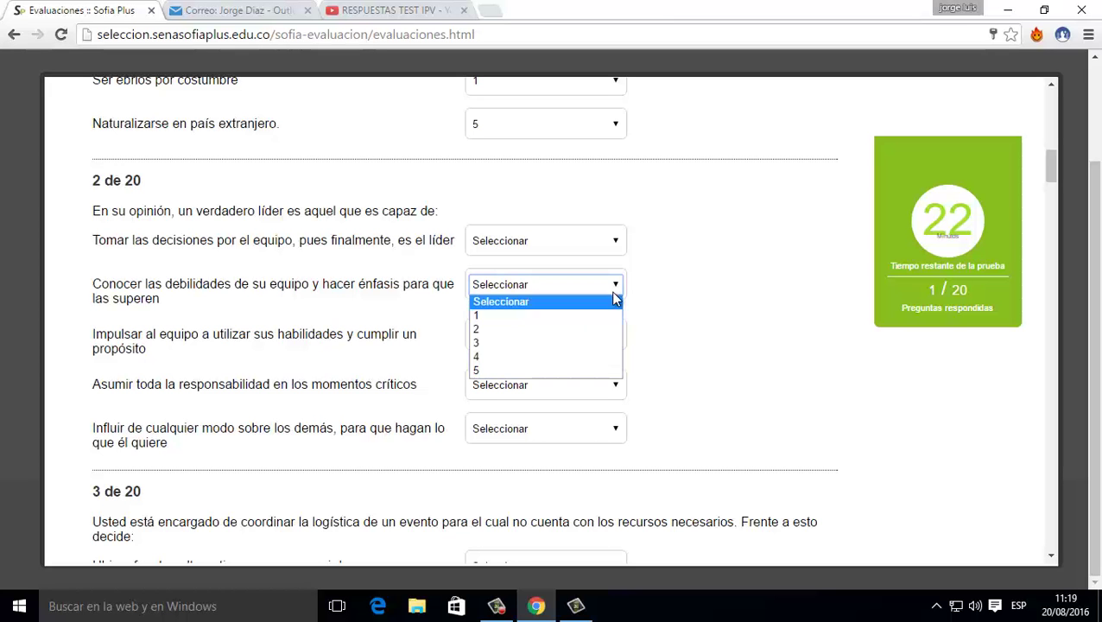
click(532, 317)
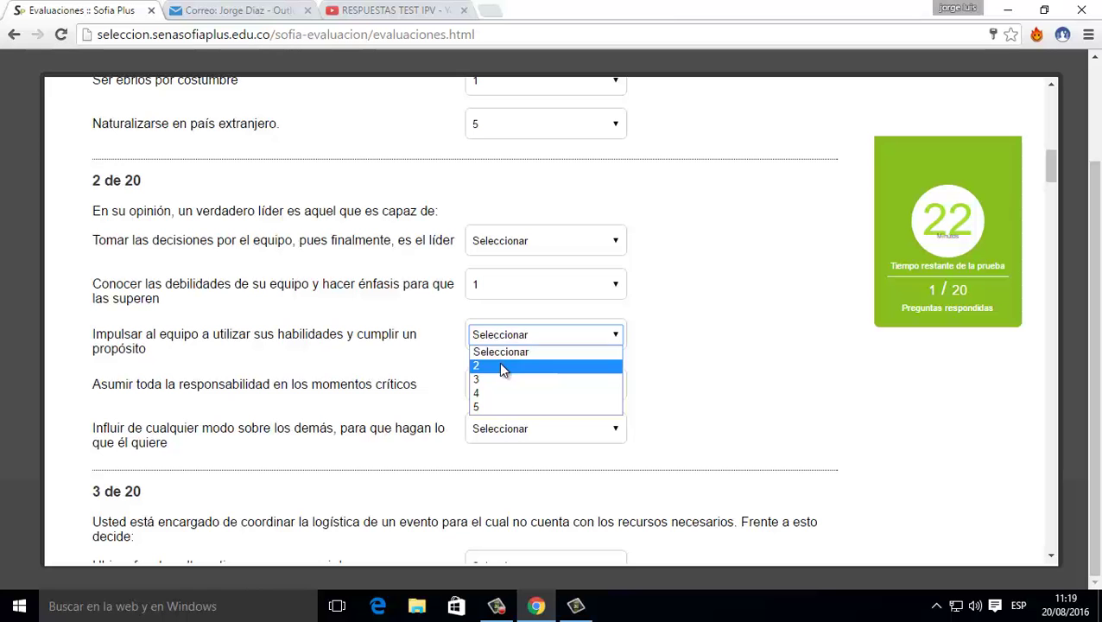
click(504, 366)
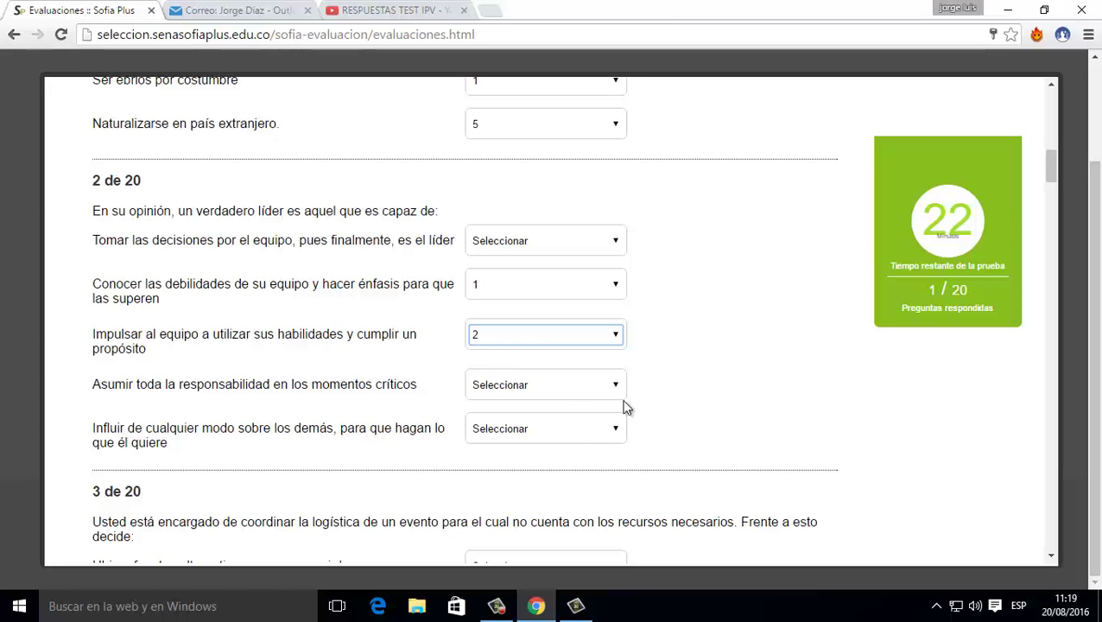
- In question 2, rank "Influir de cualquier modo" as 3, "Tomar las decisiones por el equipo" as 4 and "Asumir toda la responsabilidad" as 5
click(613, 431)
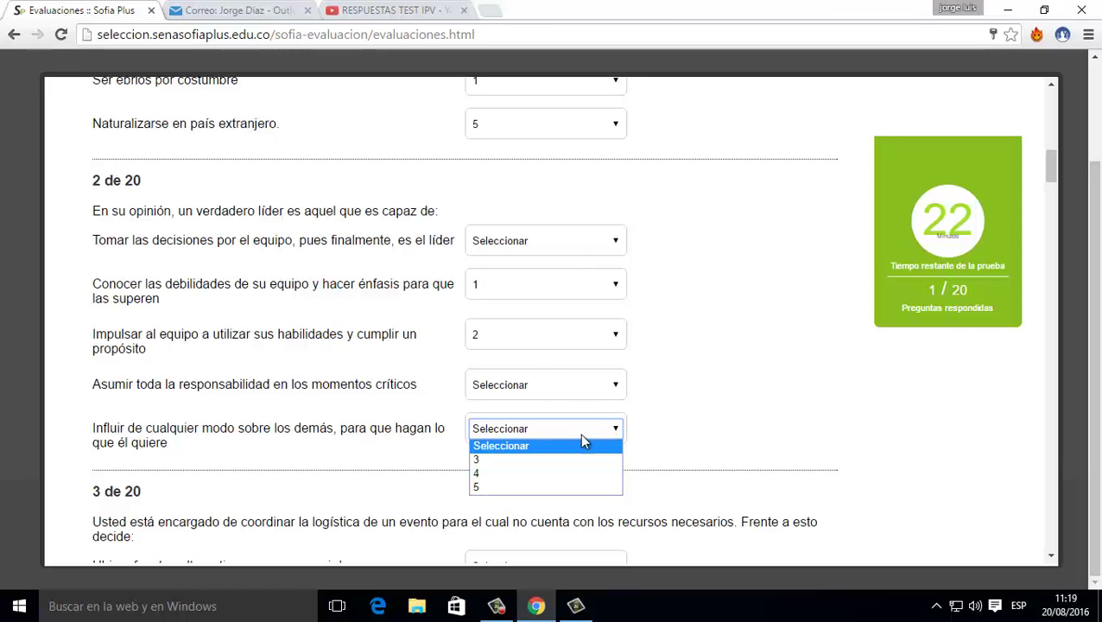
click(509, 462)
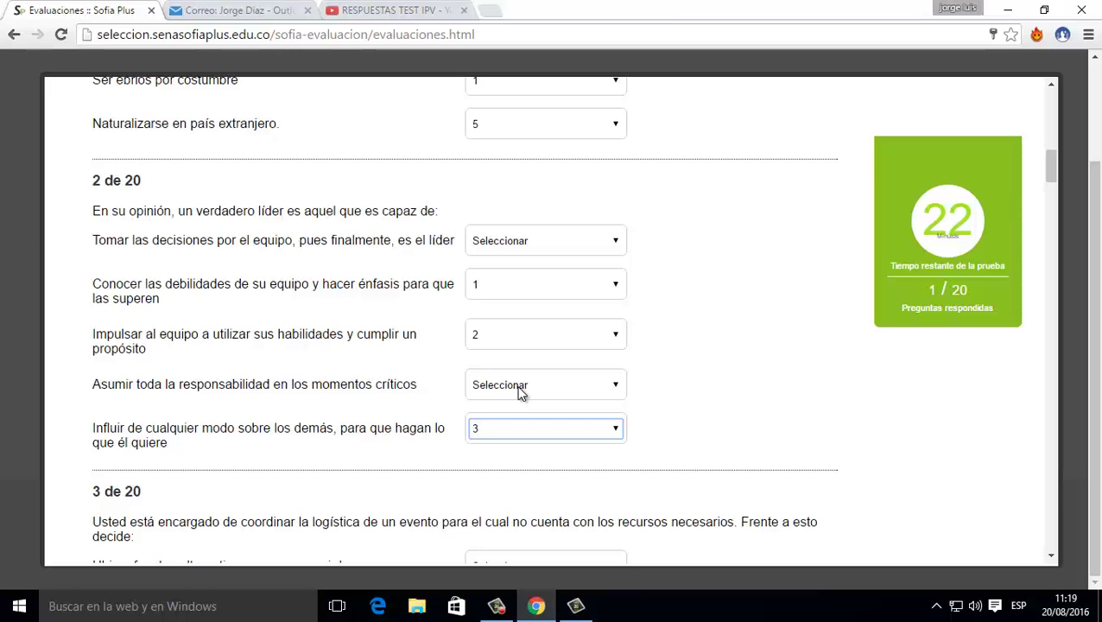
click(509, 253)
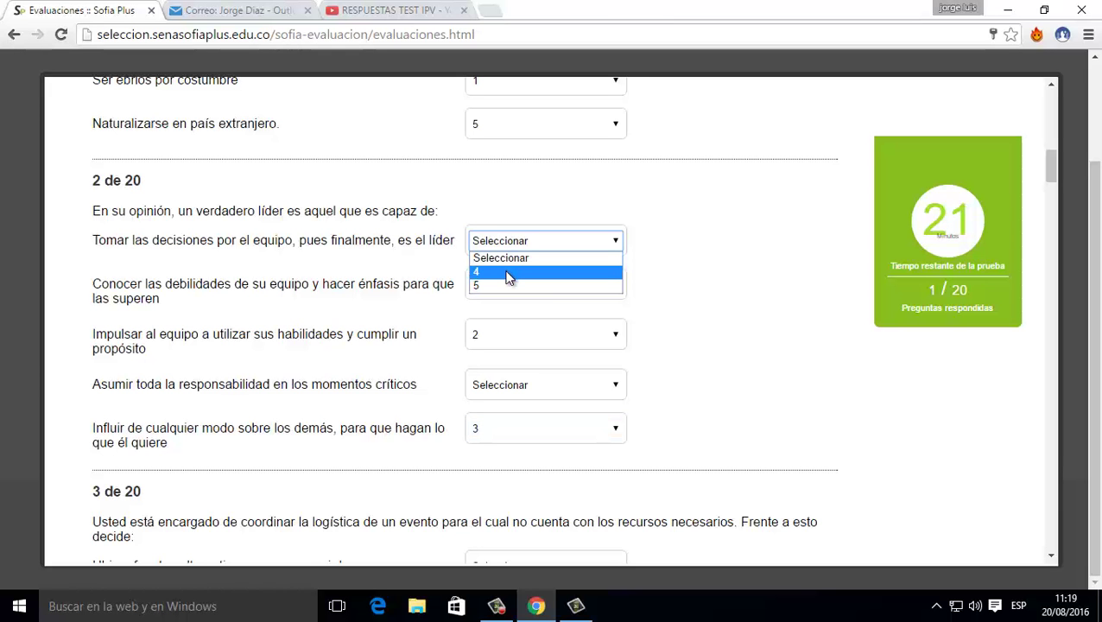
click(509, 273)
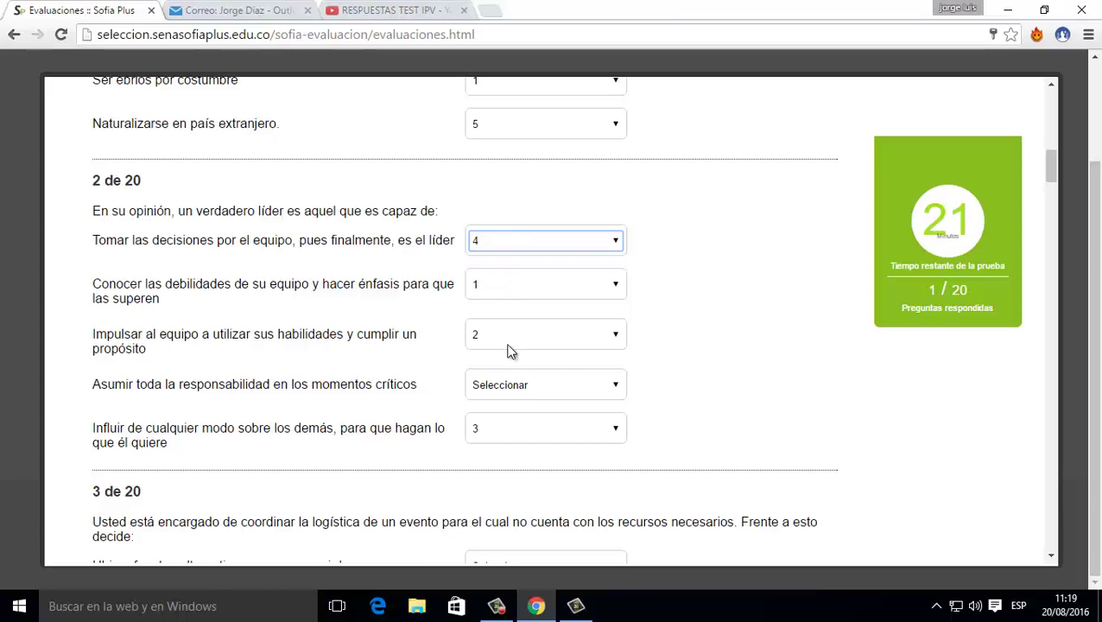
click(498, 385)
click(486, 417)
- In question 3, rank "Ubicar fuentes alternativas" as 1, "Llamar a los proveedores" as 2 and "Solicitar la ayuda de personas idóneas" as 3
scroll(585, 359, down, 4)
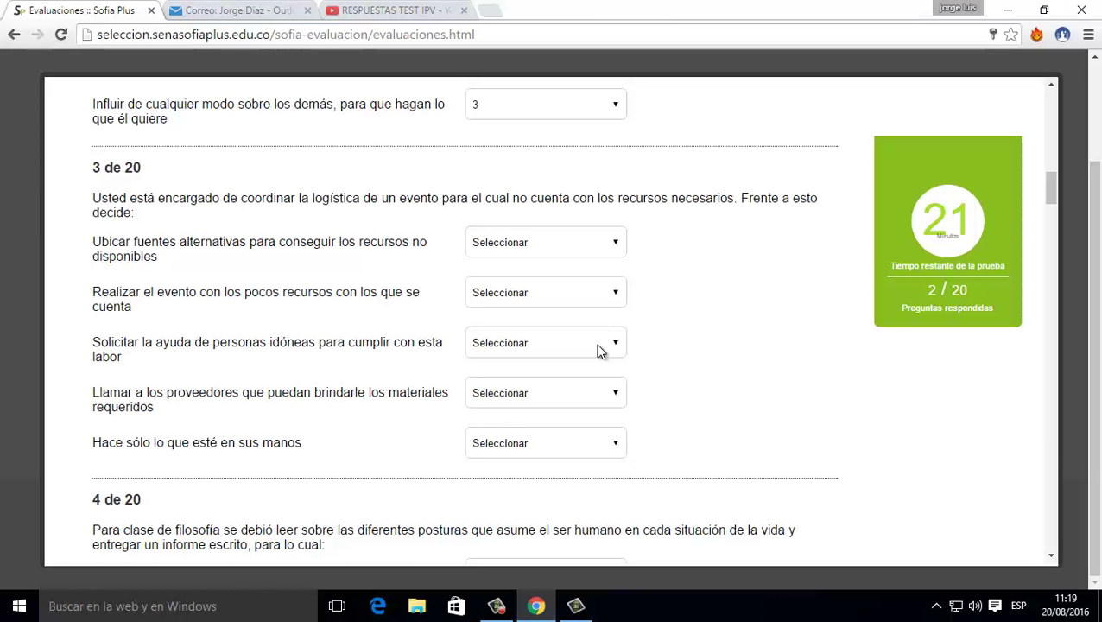
click(591, 247)
click(553, 267)
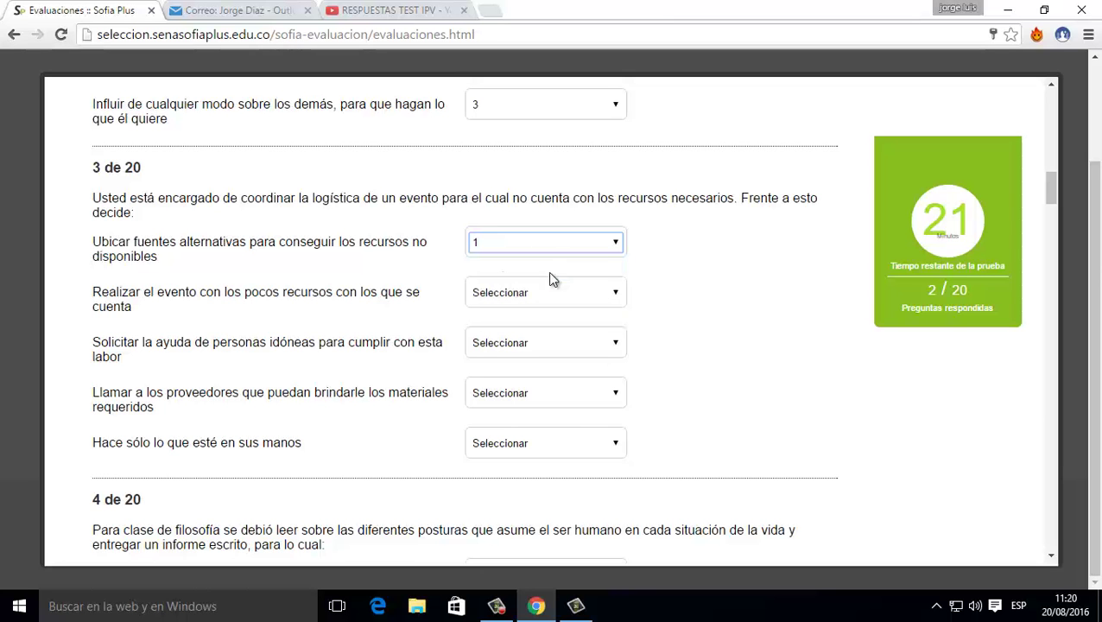
click(592, 393)
click(497, 427)
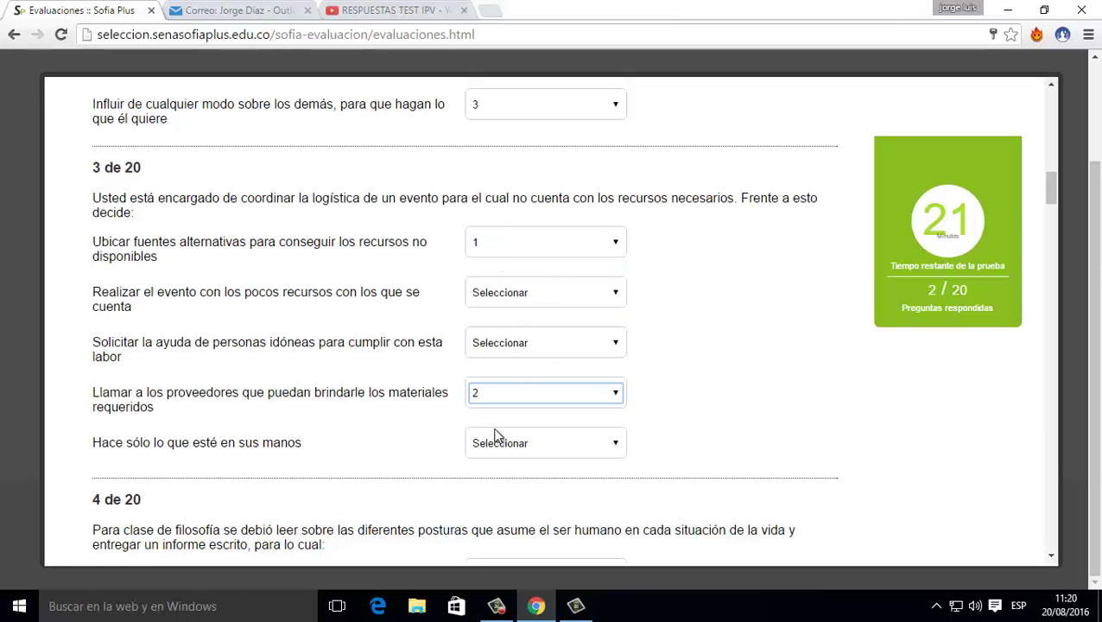
click(536, 343)
click(494, 373)
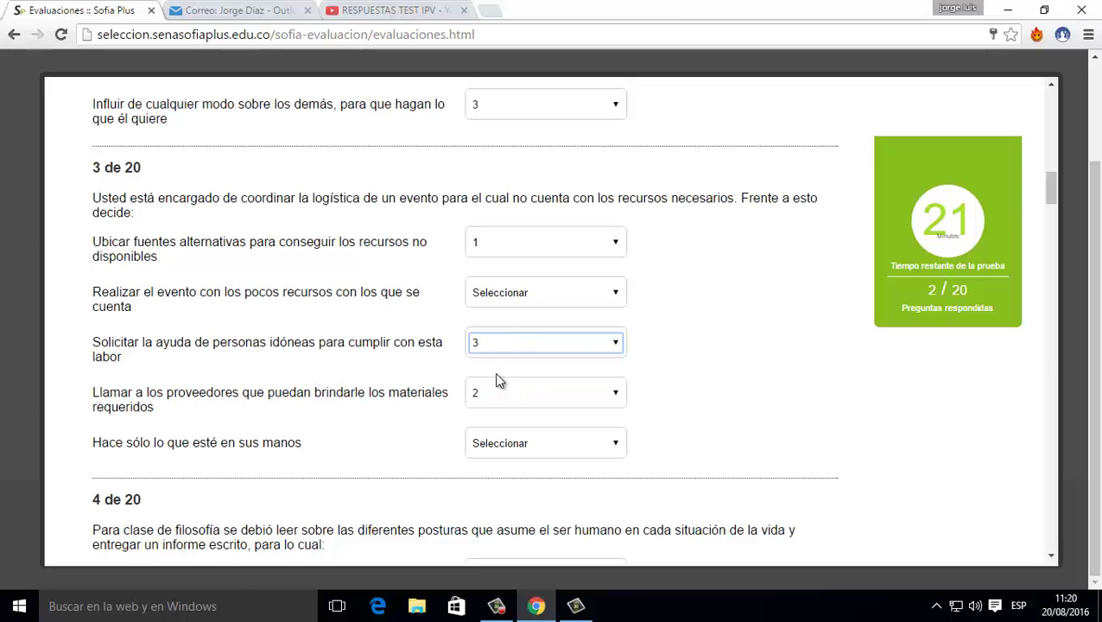
- In question 3, rank "Realizar el evento con los pocos recursos" as 4 and "Hace sólo lo que esté en sus manos" as 5
click(525, 295)
click(496, 321)
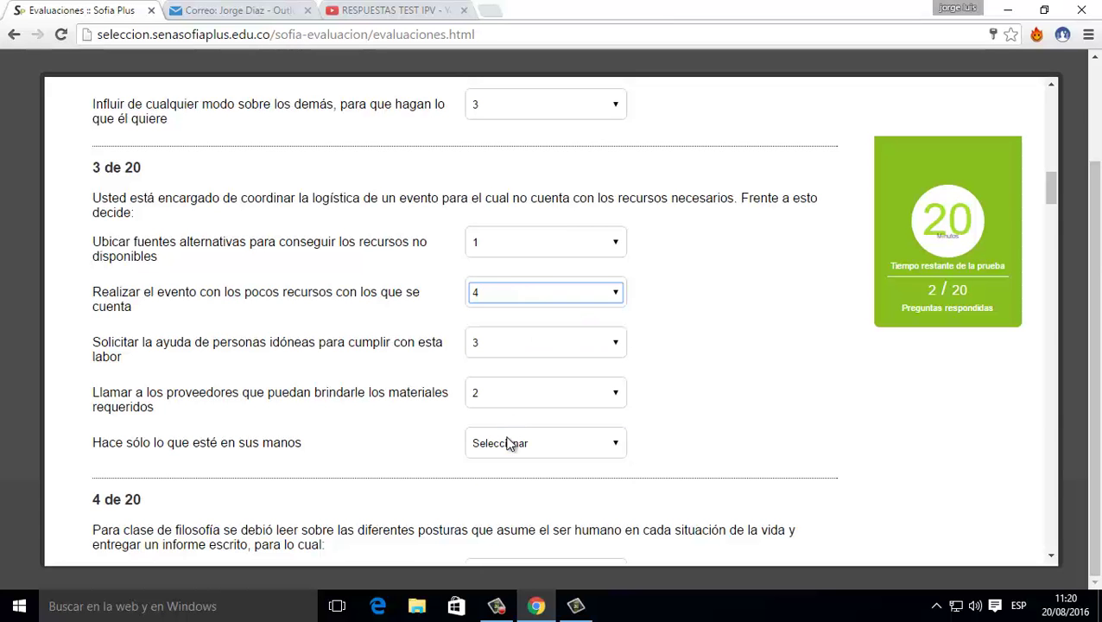
click(508, 443)
click(481, 474)
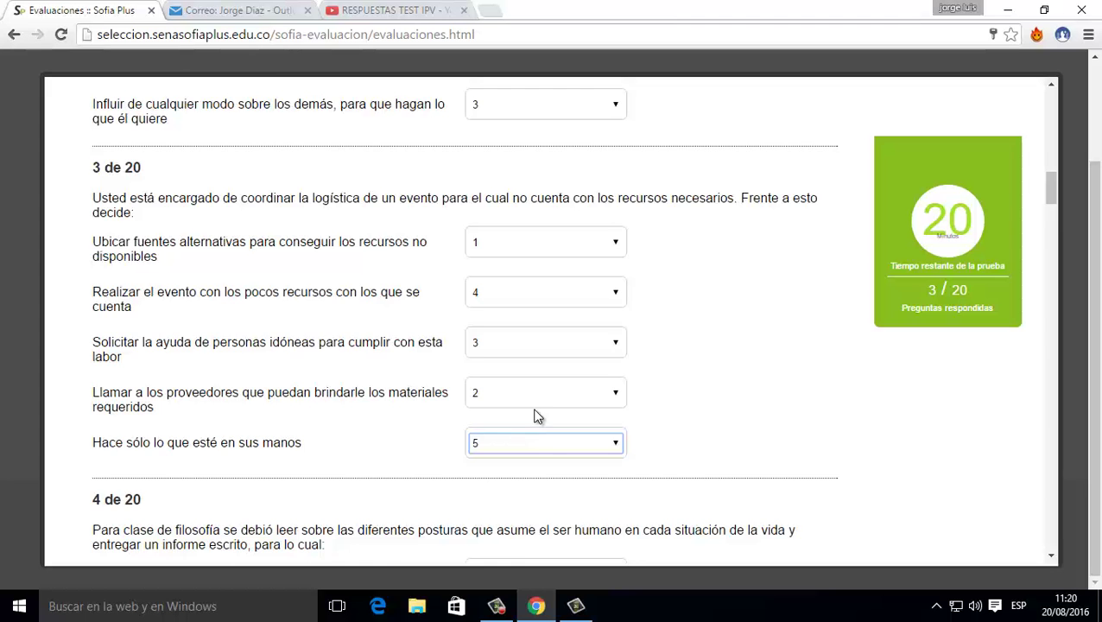
- In question 4, rank "Investiga sobre el tema" as 1 and "Realiza un ensayo" as 2
scroll(534, 416, down, 4)
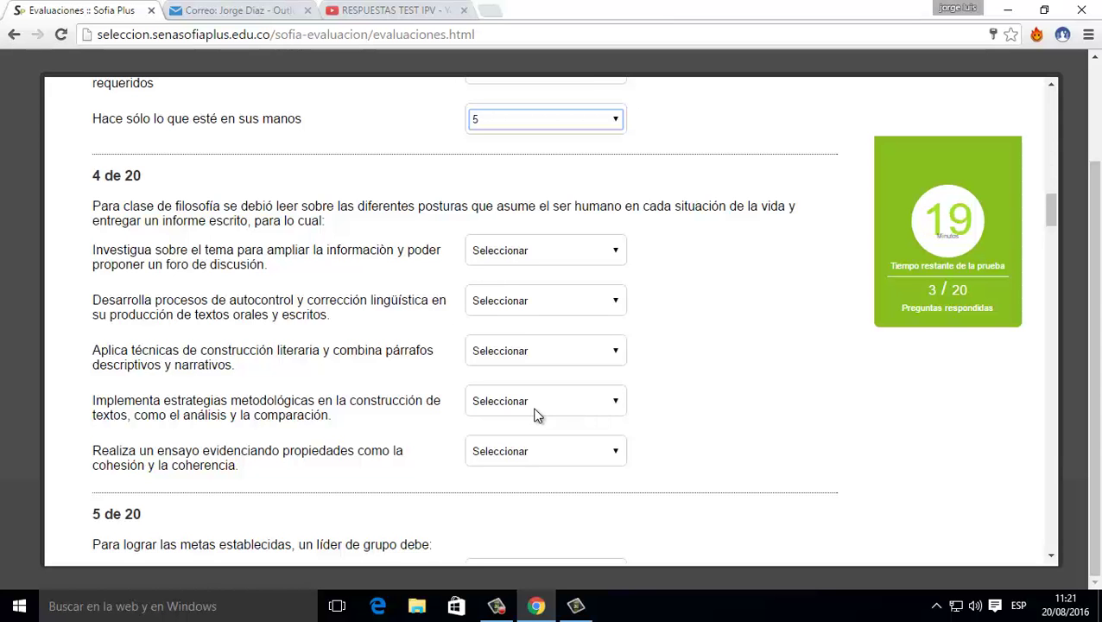
click(567, 250)
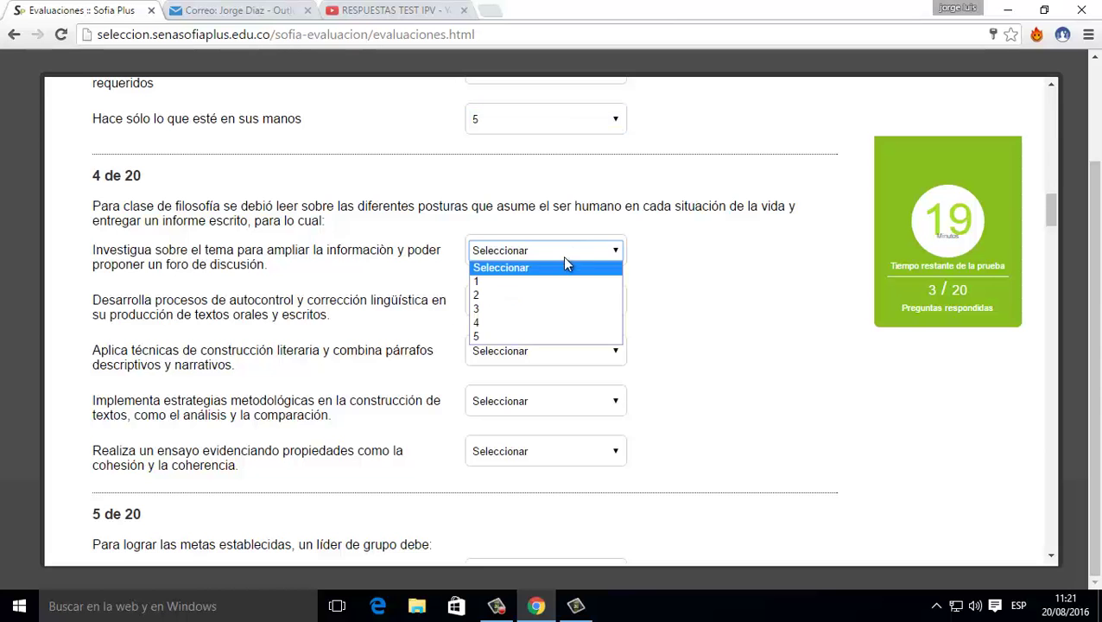
click(511, 285)
click(563, 457)
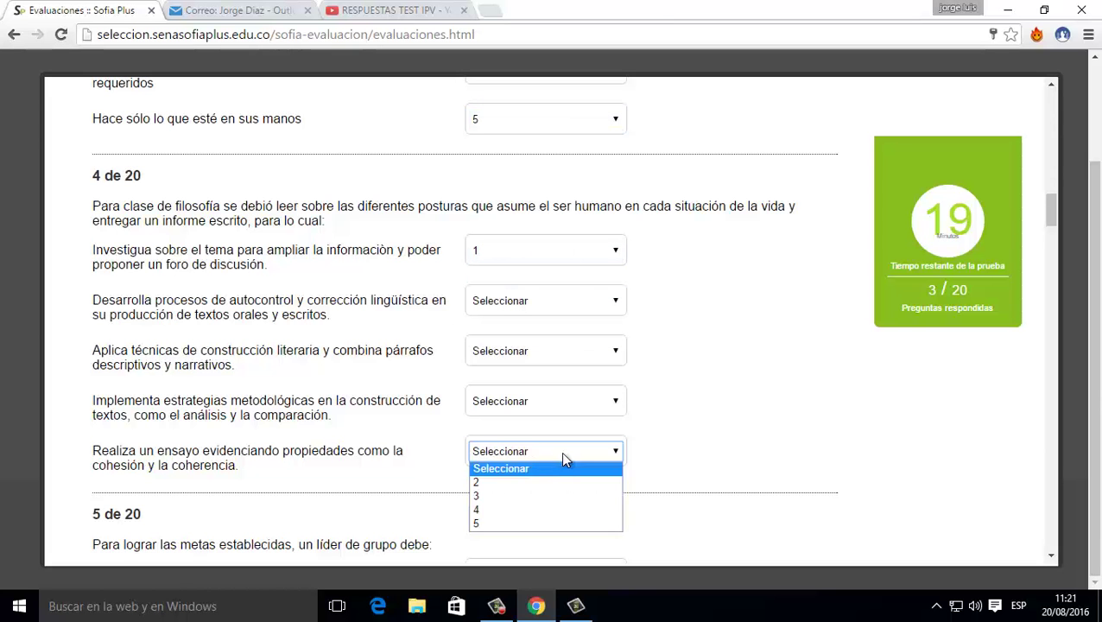
click(515, 482)
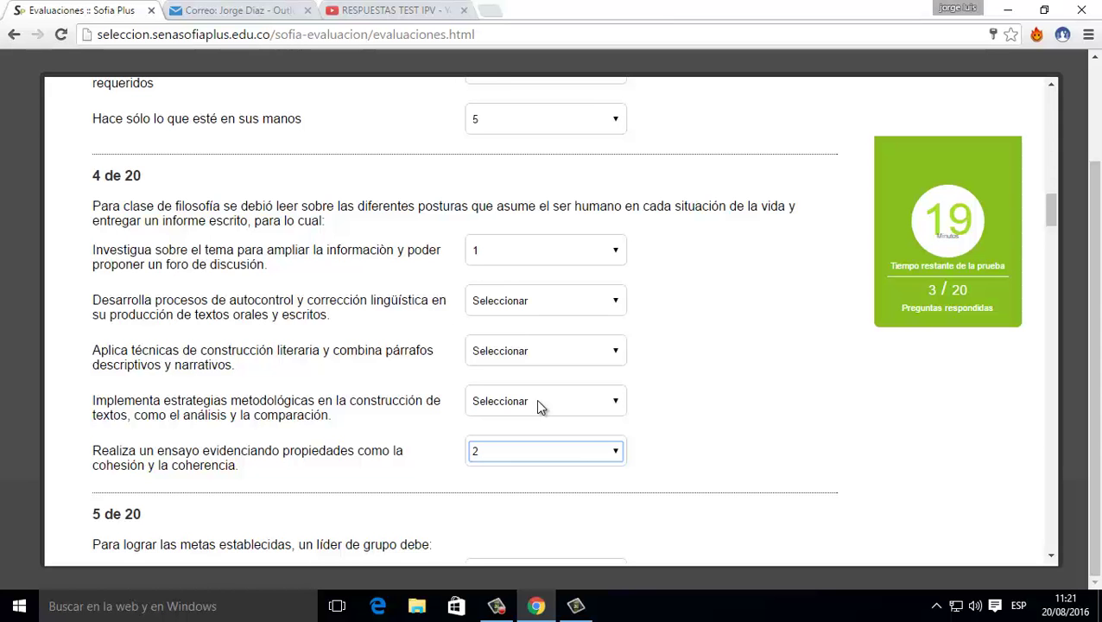
- In question 4, change the rank of "Realiza un ensayo" to 3 and rank "Implementa estrategias metodológicas" as 2
click(534, 453)
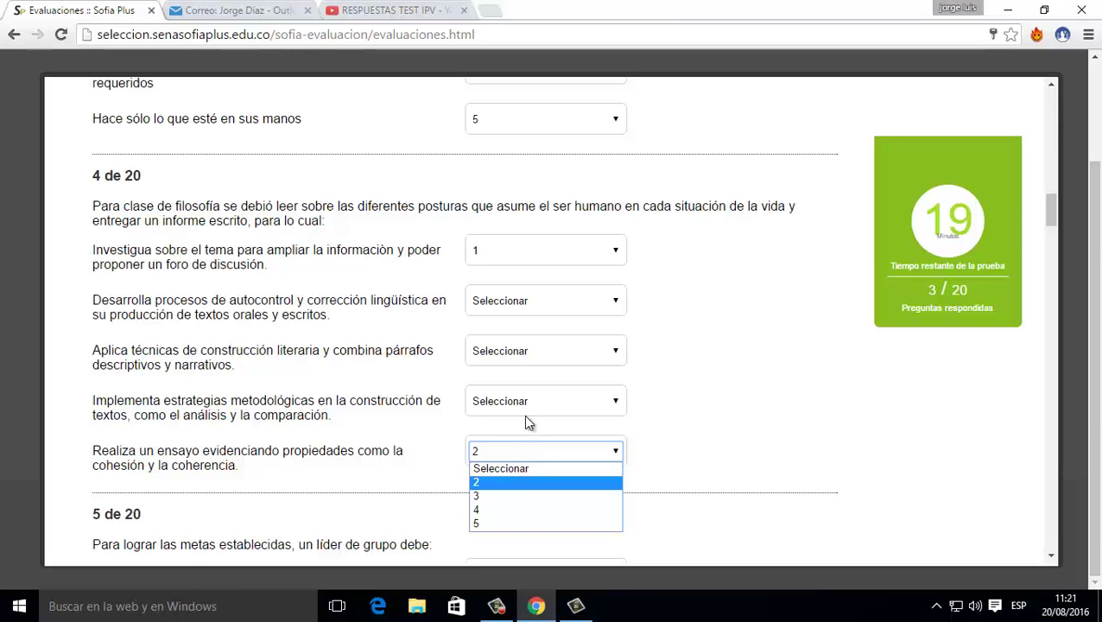
click(488, 496)
click(494, 401)
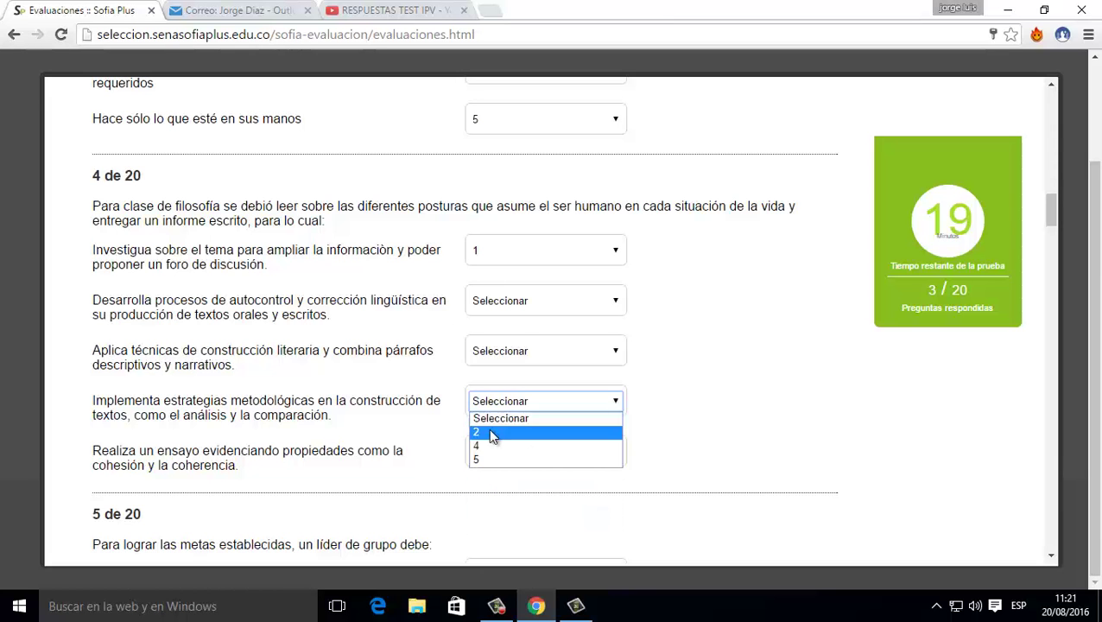
click(499, 437)
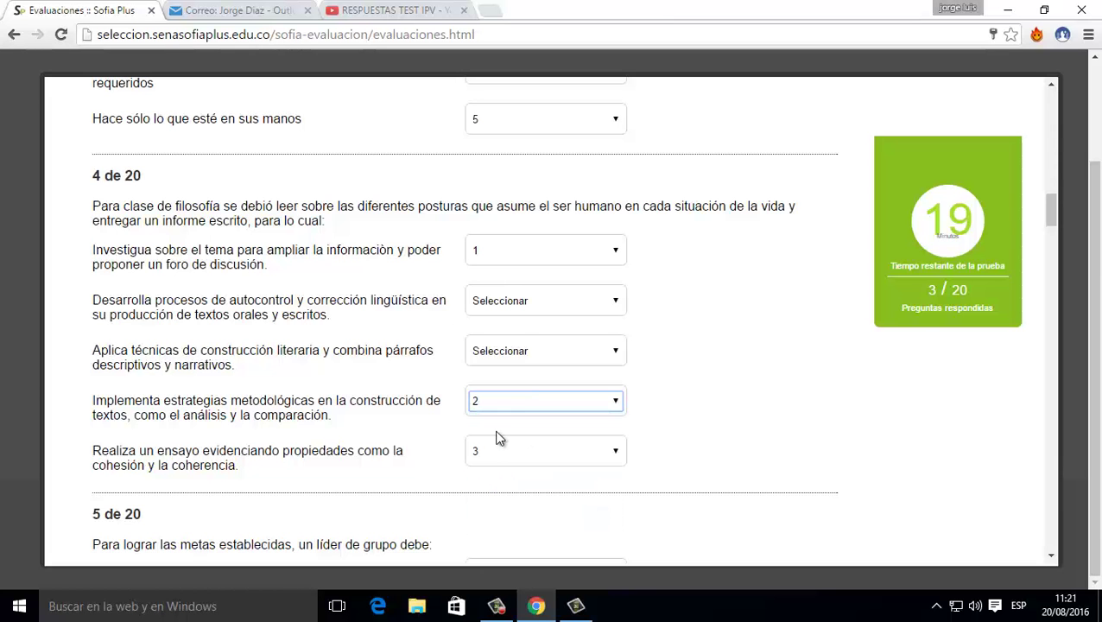
- In question 4, rank "Aplica técnicas de construcción literaria" as 4 and "Desarrolla procesos de autocontrol" as 5
click(511, 358)
click(494, 382)
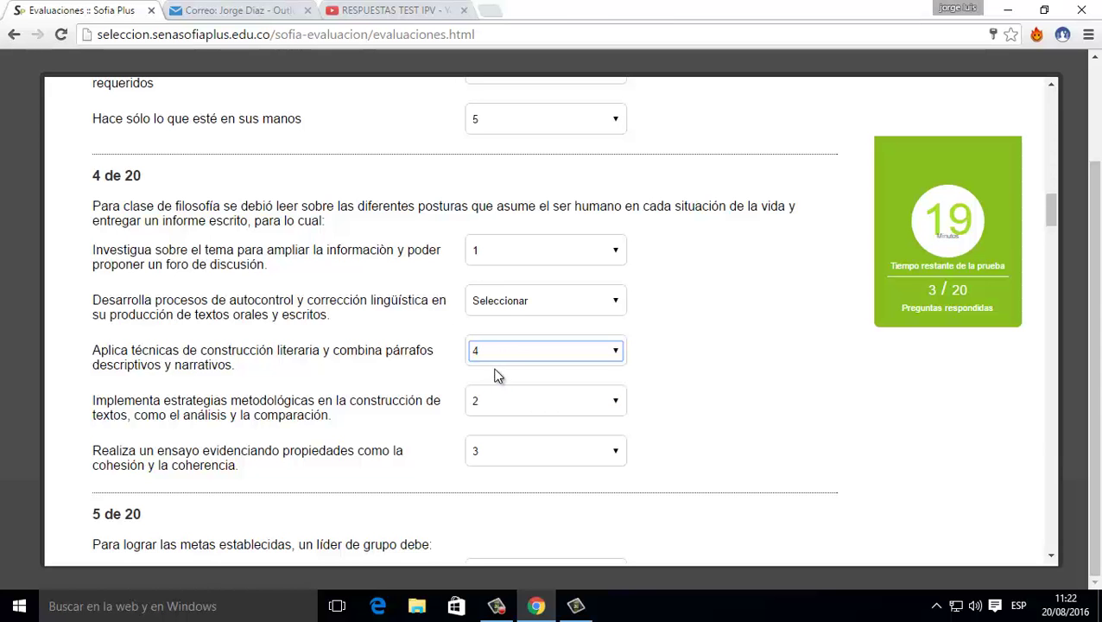
click(510, 311)
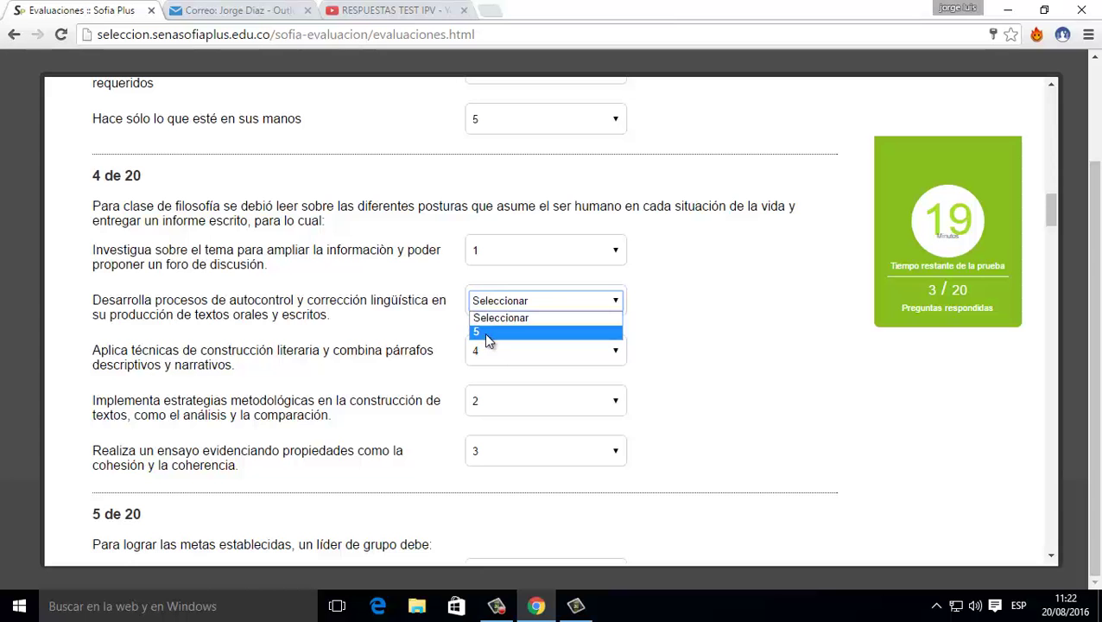
click(485, 320)
click(510, 304)
click(496, 324)
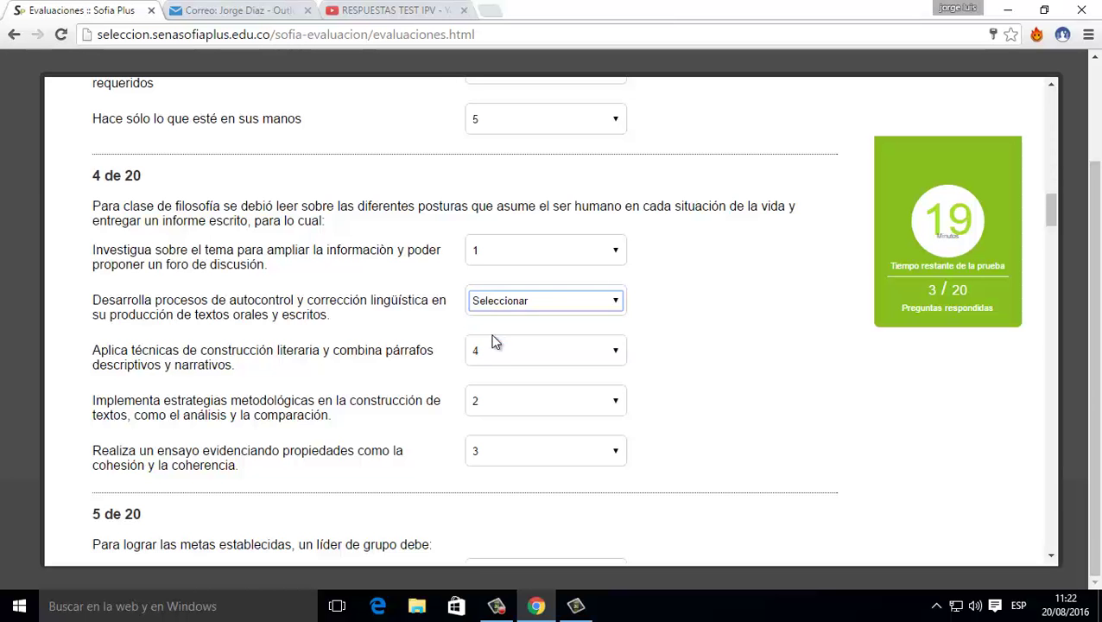
- In question 5, rank "Definir con anterioridad las metas" as 1 and "Potenciar el desarrollo profesional y personal" as 2
scroll(500, 339, down, 4)
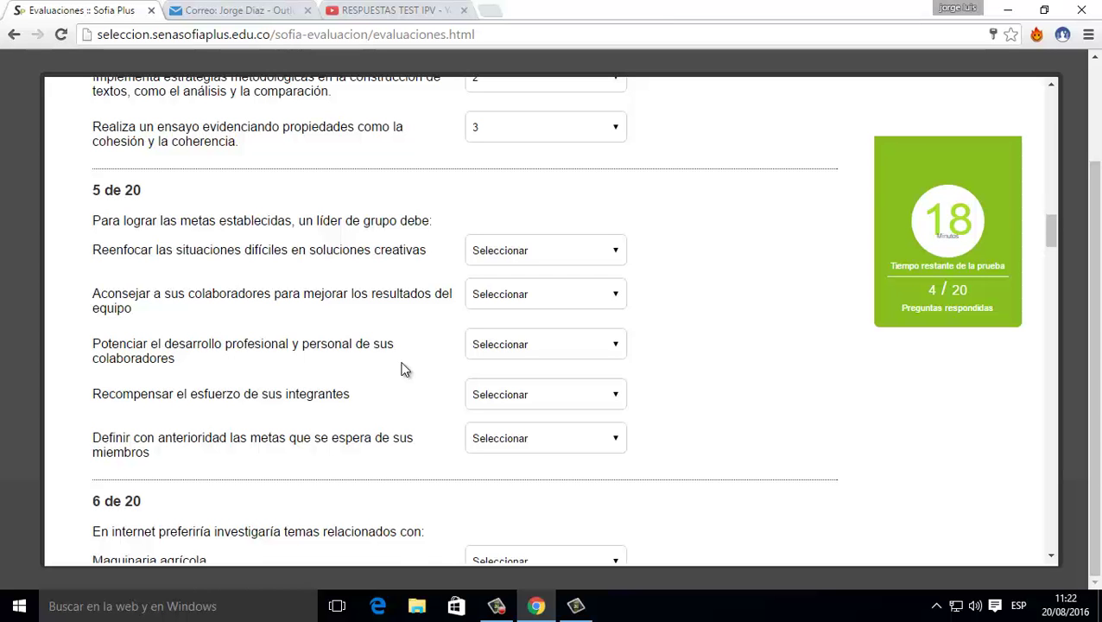
click(556, 444)
click(496, 471)
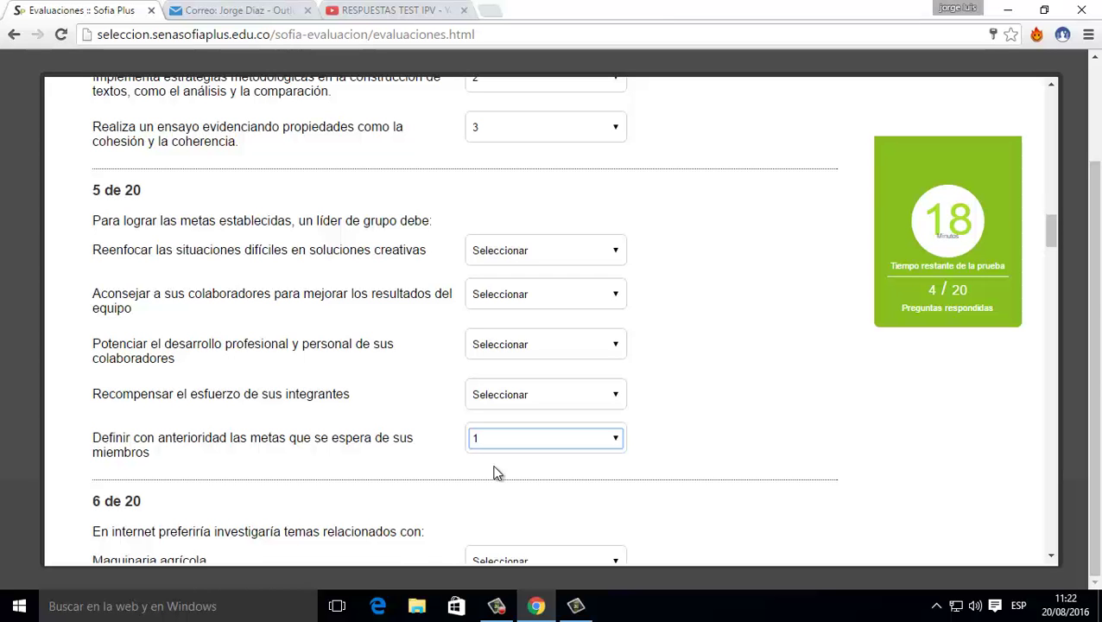
click(517, 354)
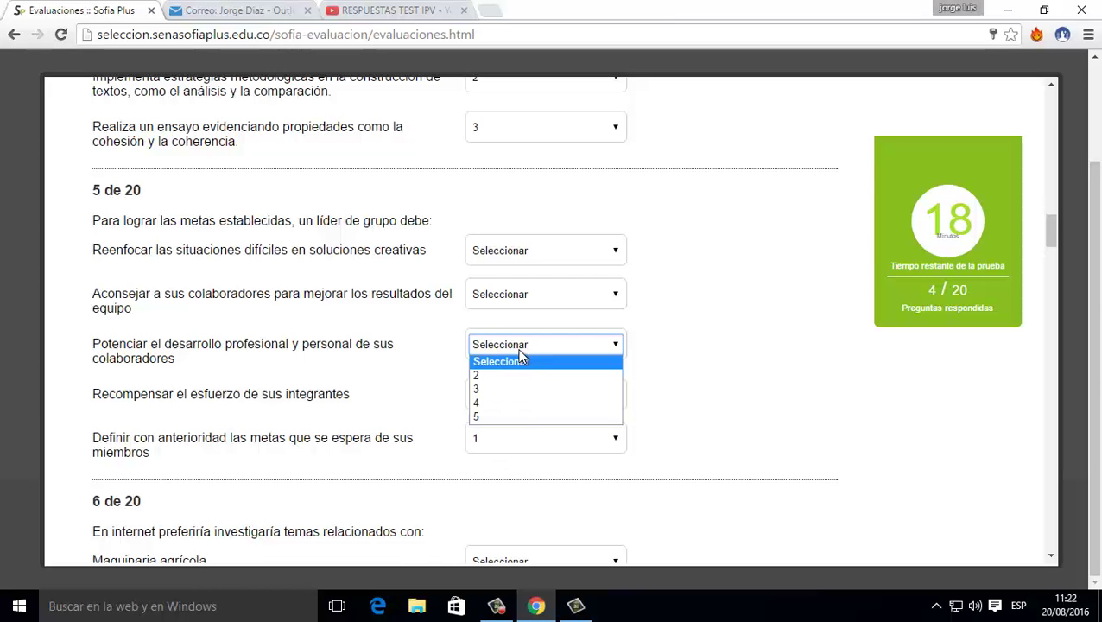
click(482, 382)
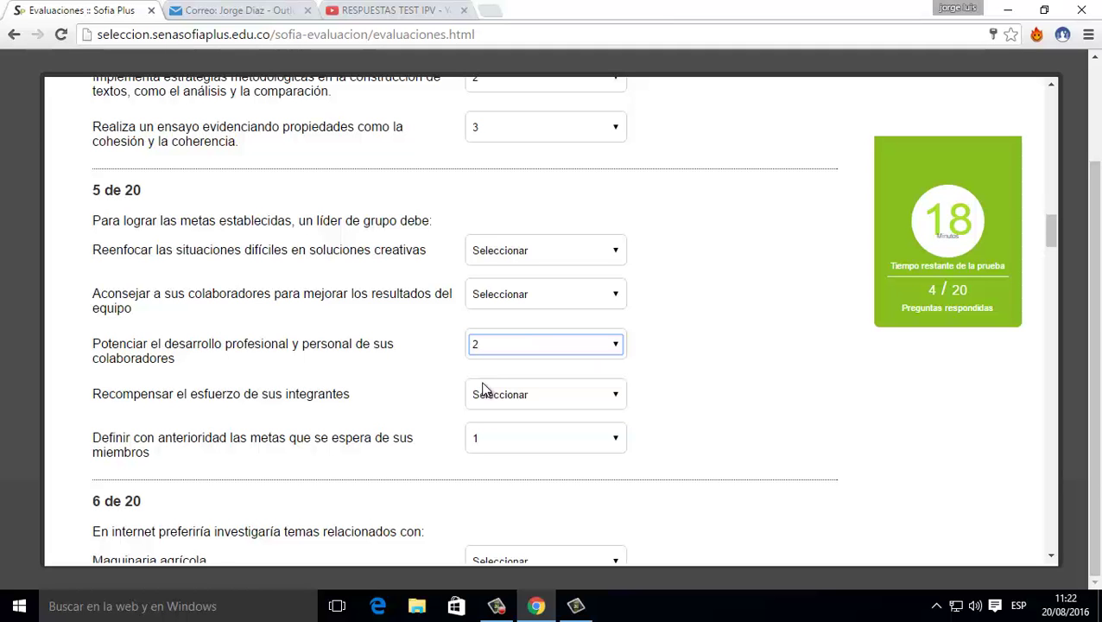
- In question 5, rank "Aconsejar a sus colaboradores" as 3, "Reenfocar las situaciones difíciles" as 4 and "Recompensar el esfuerzo" as 5
click(510, 298)
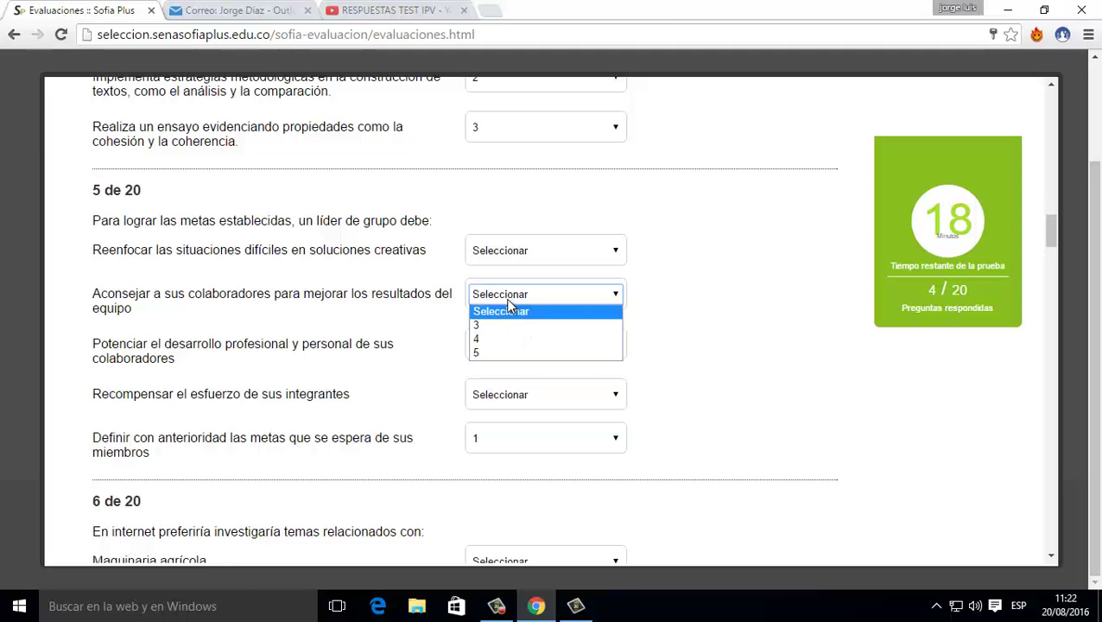
click(501, 324)
key(3)
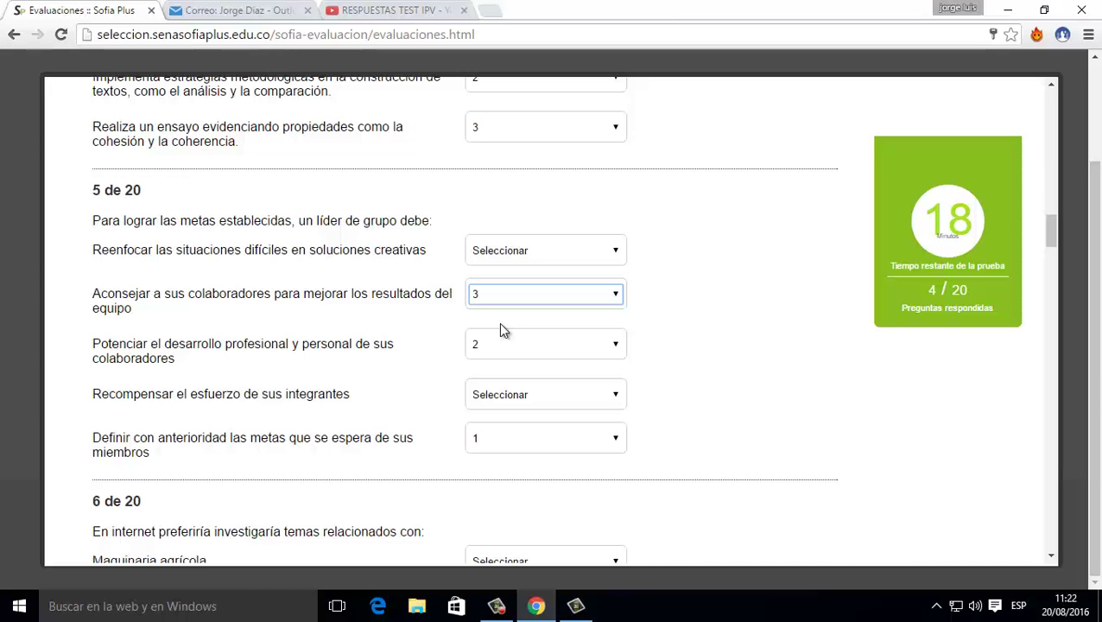
click(521, 252)
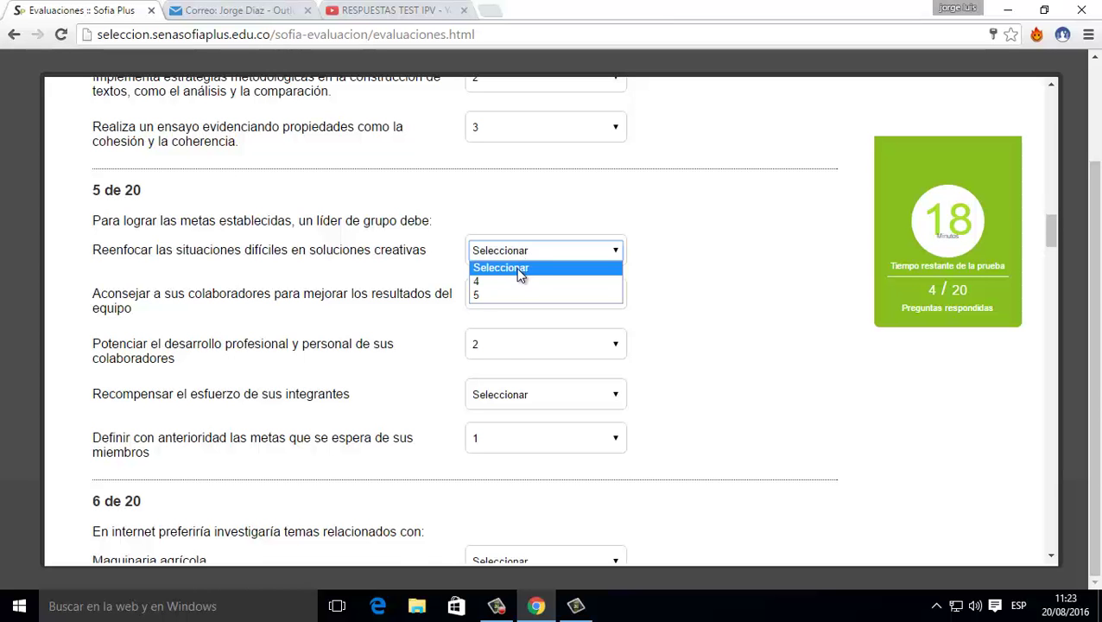
click(515, 282)
click(500, 396)
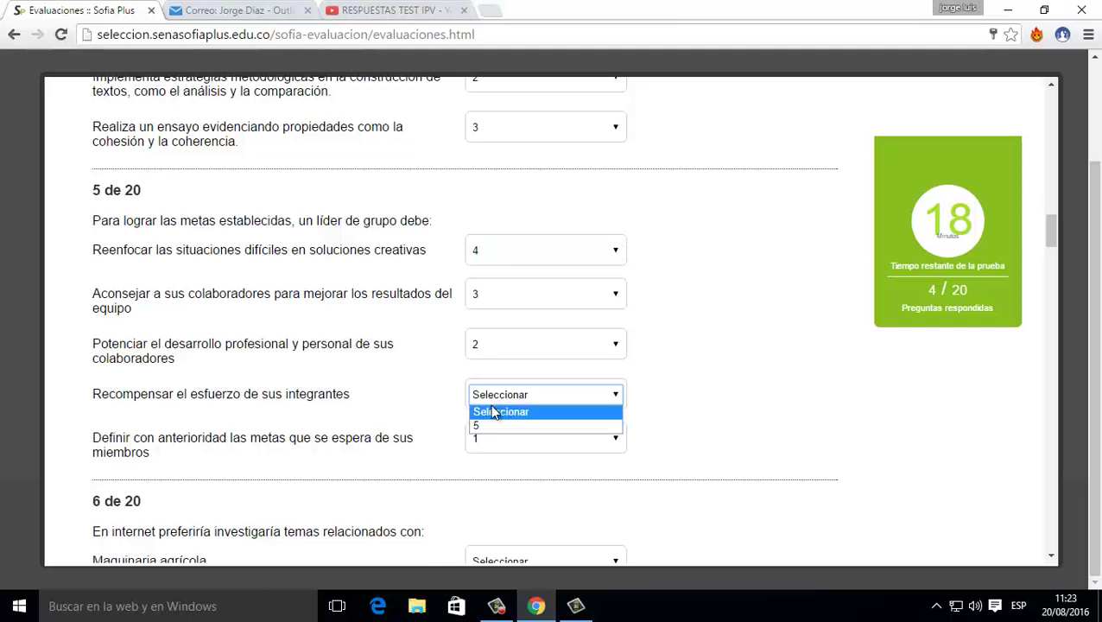
click(492, 425)
key(shift+Tab)
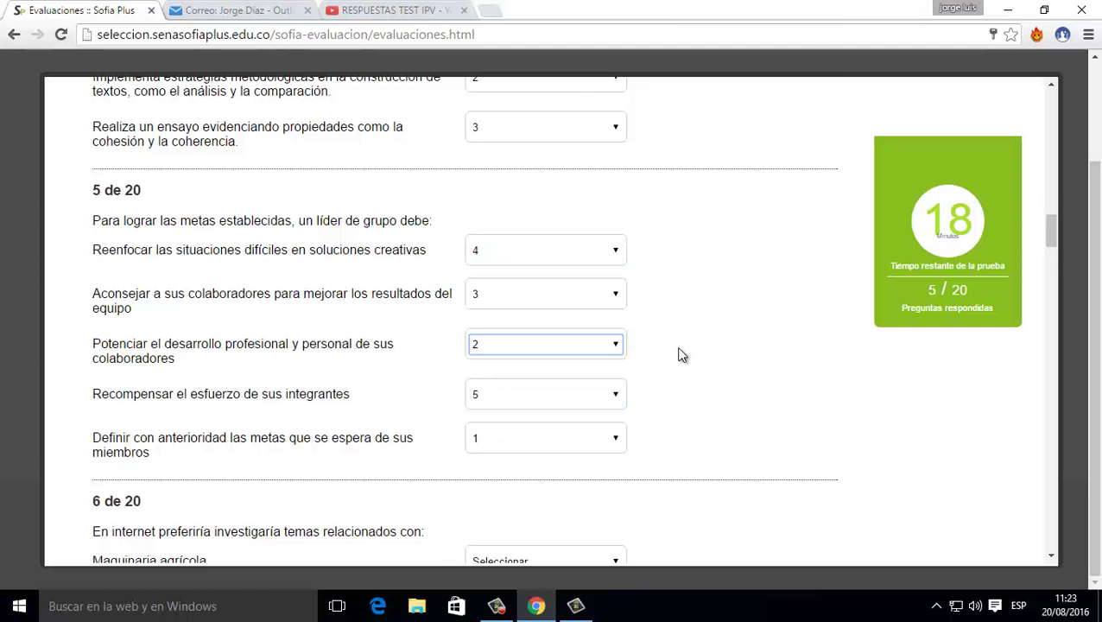
- In question 6, rank "Actualidad tecnológica" as 1 and "Avances en salud" as 2
scroll(682, 354, down, 3)
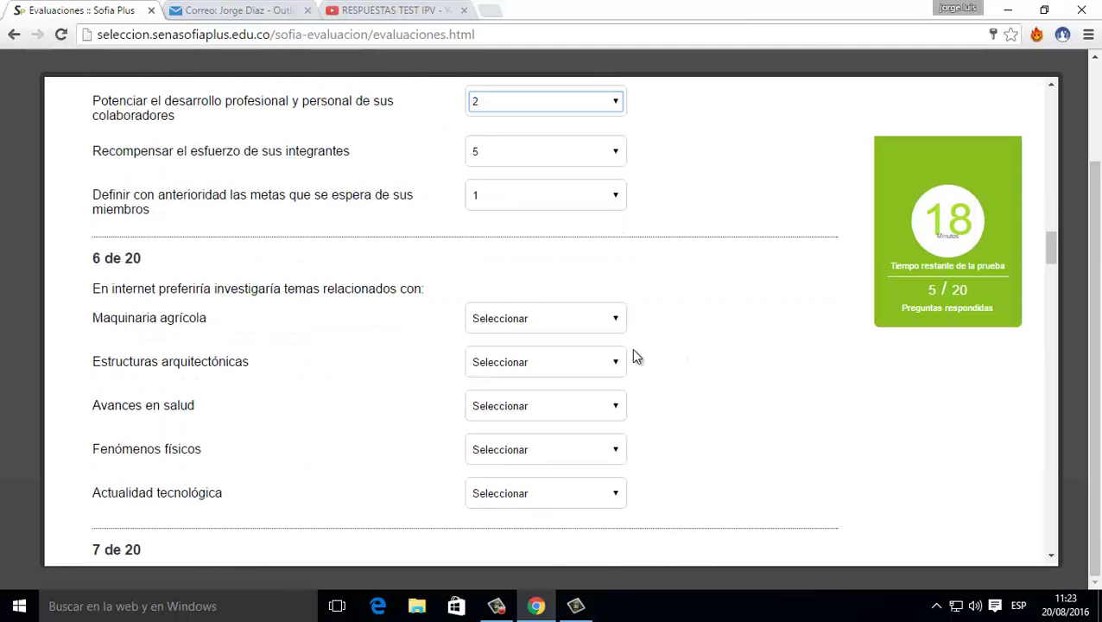
scroll(470, 349, down, 1)
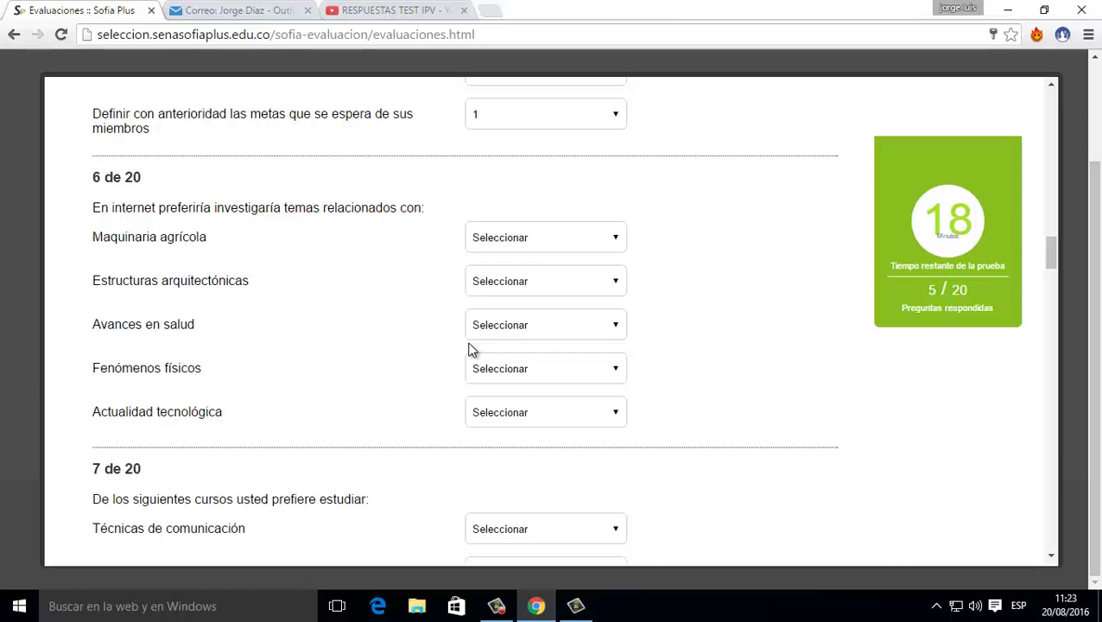
click(563, 412)
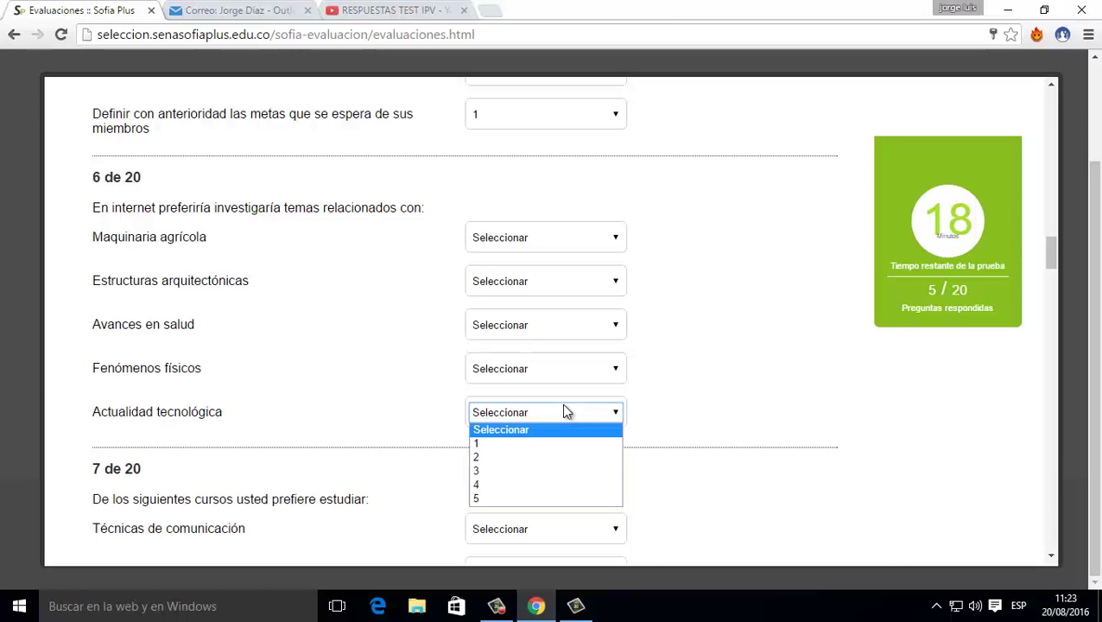
click(485, 444)
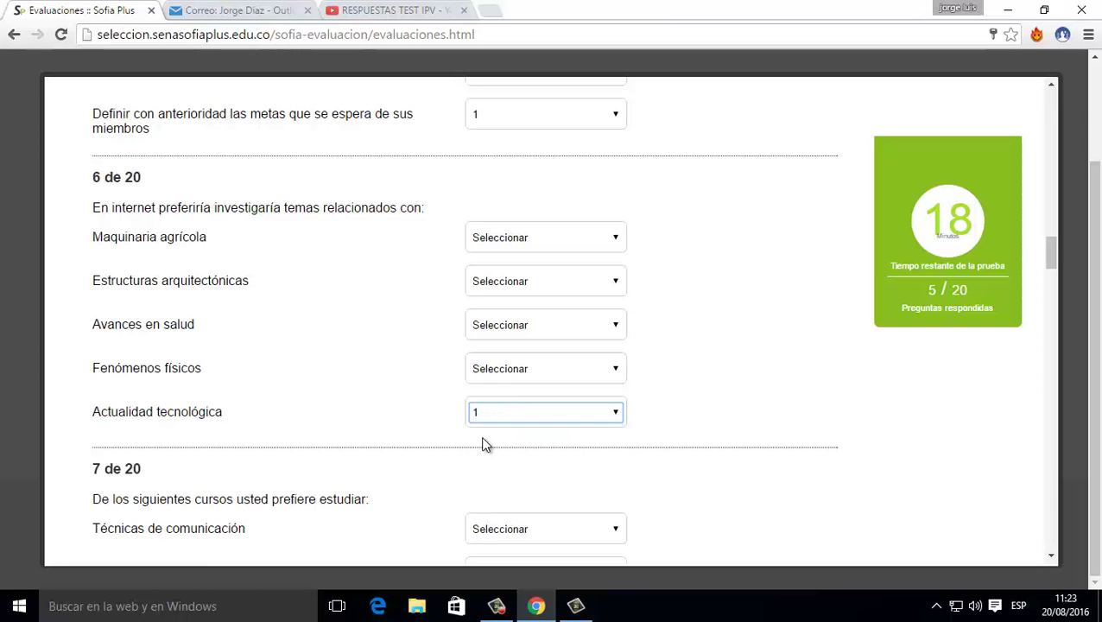
click(498, 333)
click(498, 362)
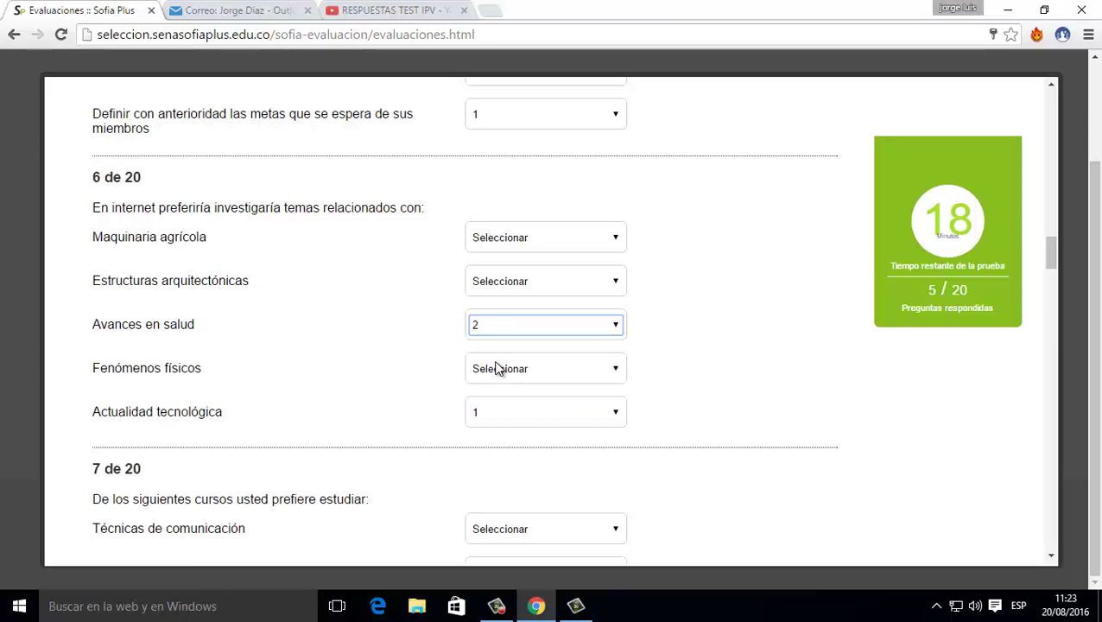
- In question 6, rank "Estructuras arquitectónicas" as 3, "Fenómenos físicos" as 4 and "Maquinaria agrícola" as 5
click(500, 291)
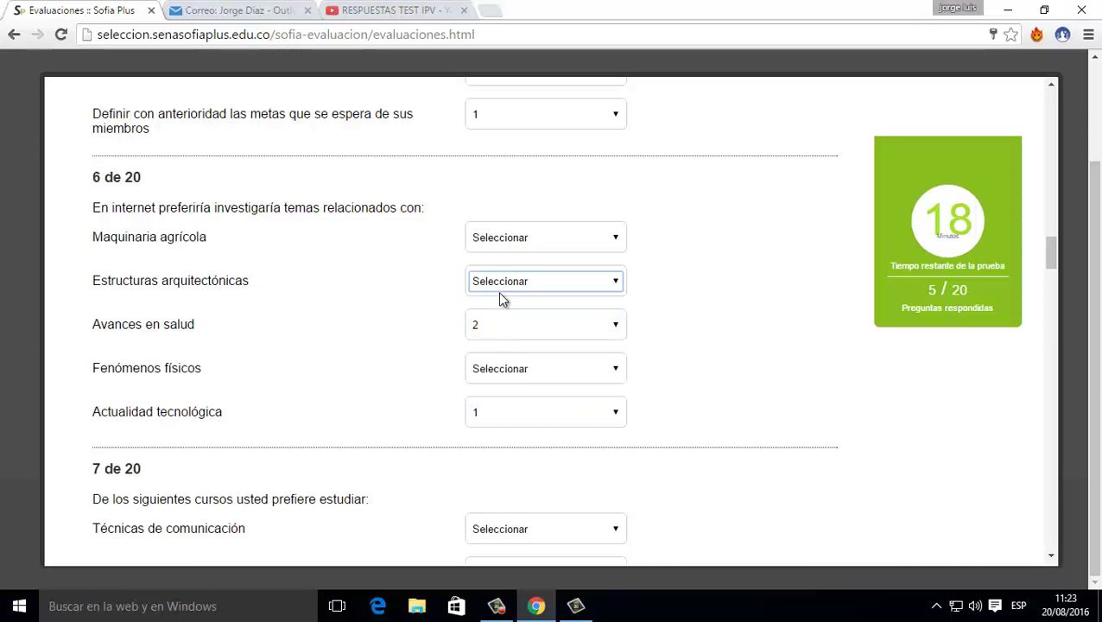
click(501, 285)
click(484, 312)
click(486, 369)
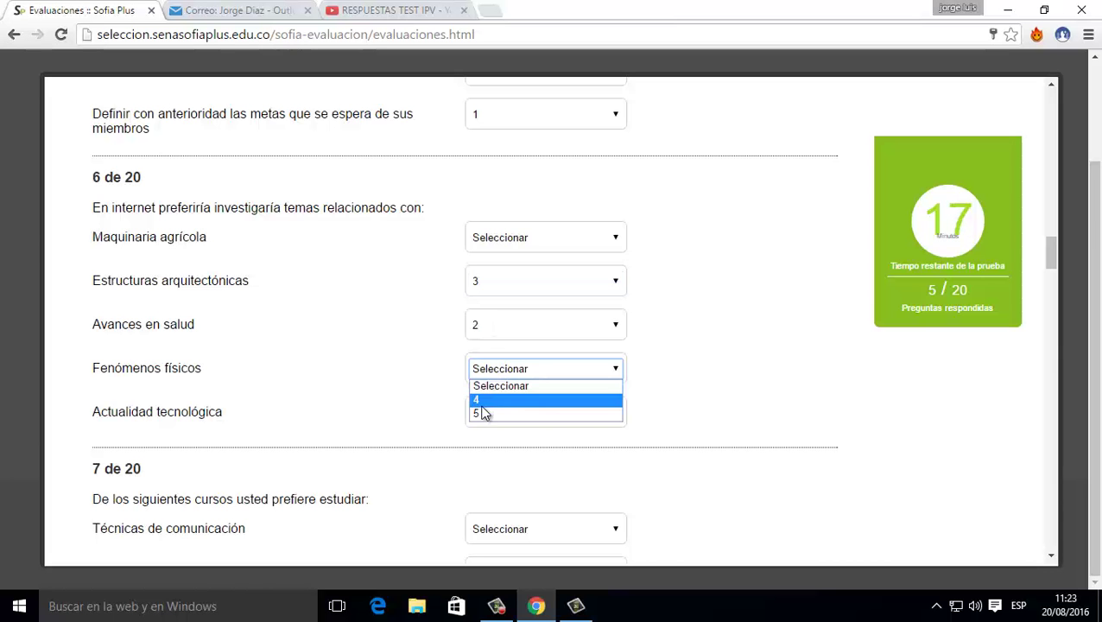
click(480, 401)
click(495, 243)
click(488, 271)
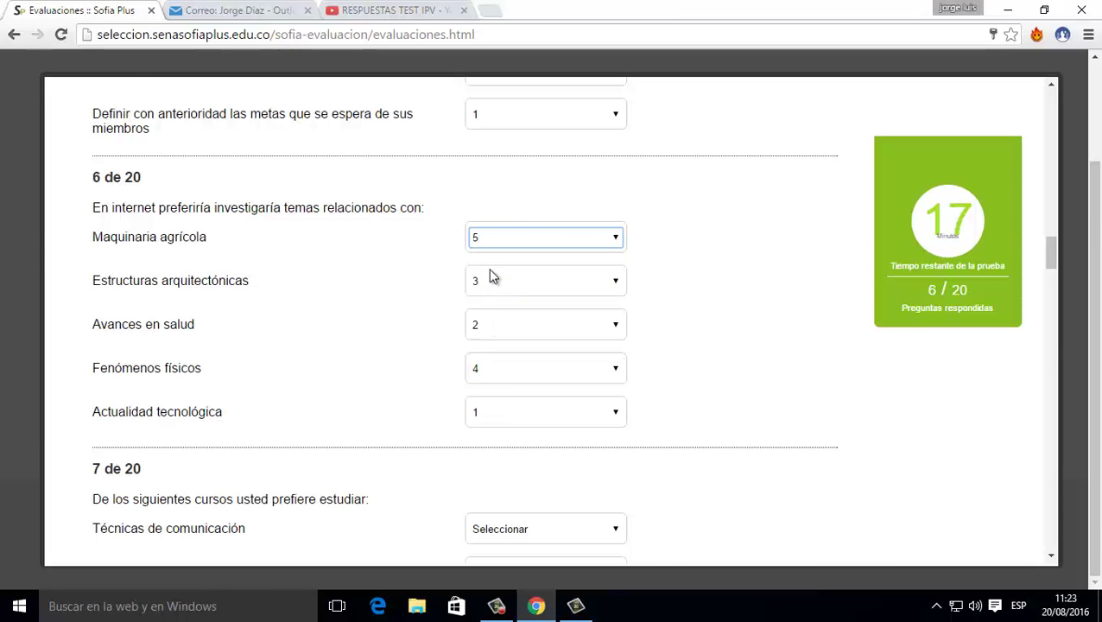
key(Tab)
key(Tab)
- In question 7, rank "Fertilización de suelos y cultivos" as 5 and "Diseño de sitios web" as 1
scroll(670, 334, down, 3)
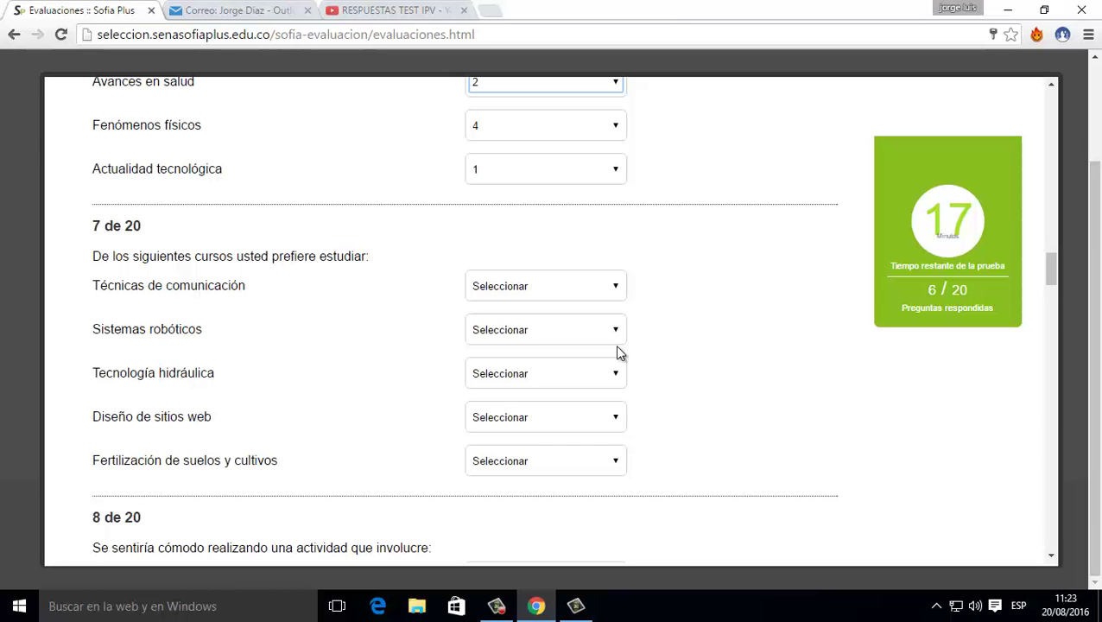
scroll(617, 352, down, 1)
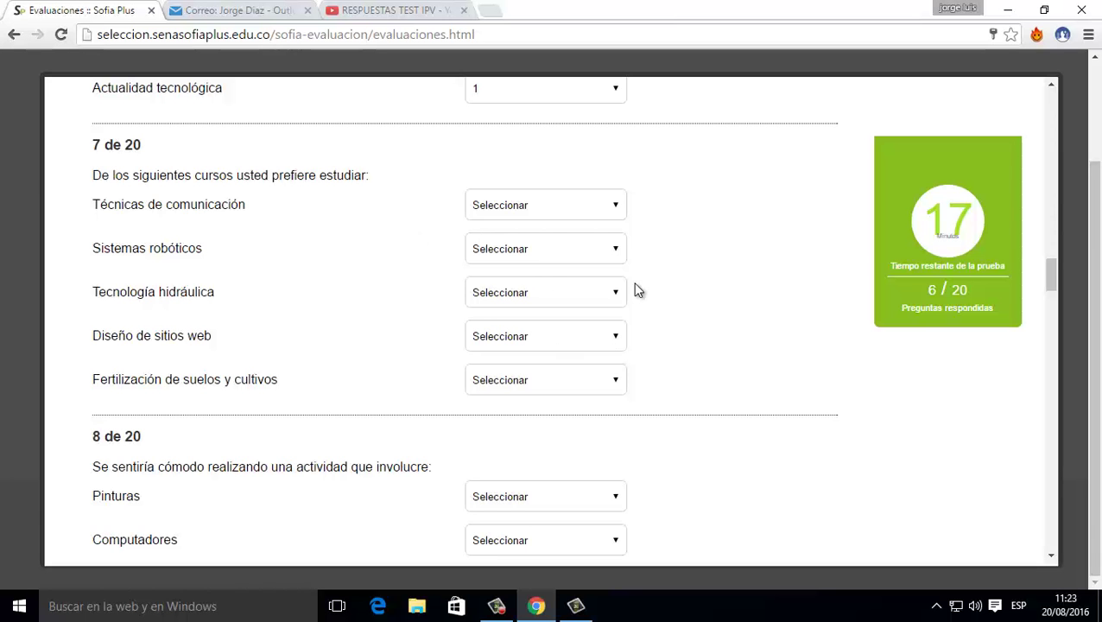
scroll(635, 287, up, 1)
scroll(637, 289, up, 3)
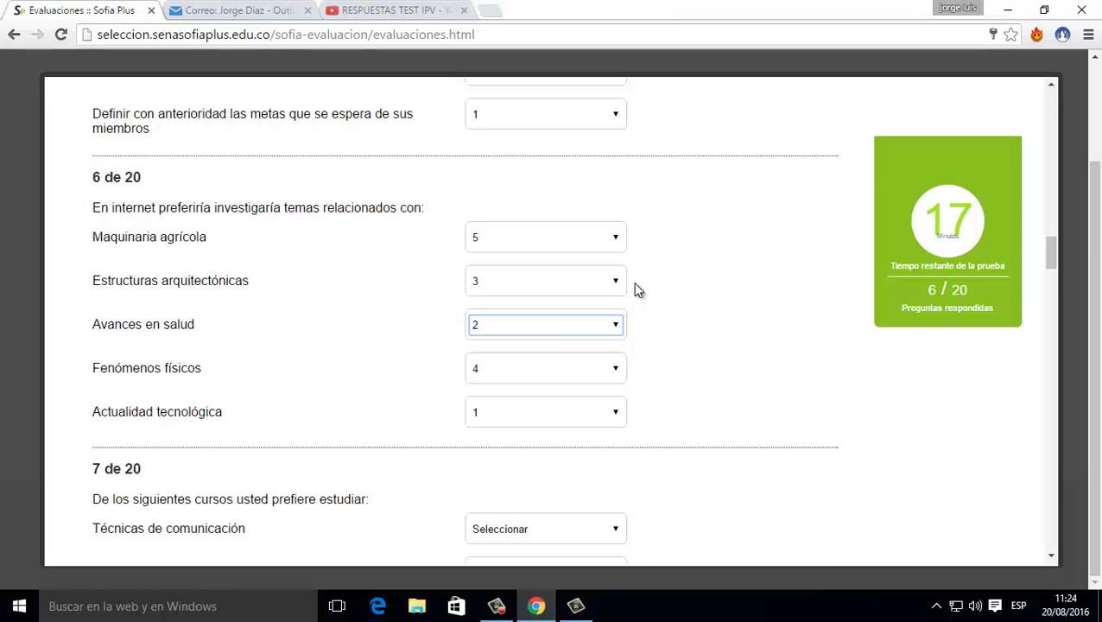
scroll(637, 289, down, 3)
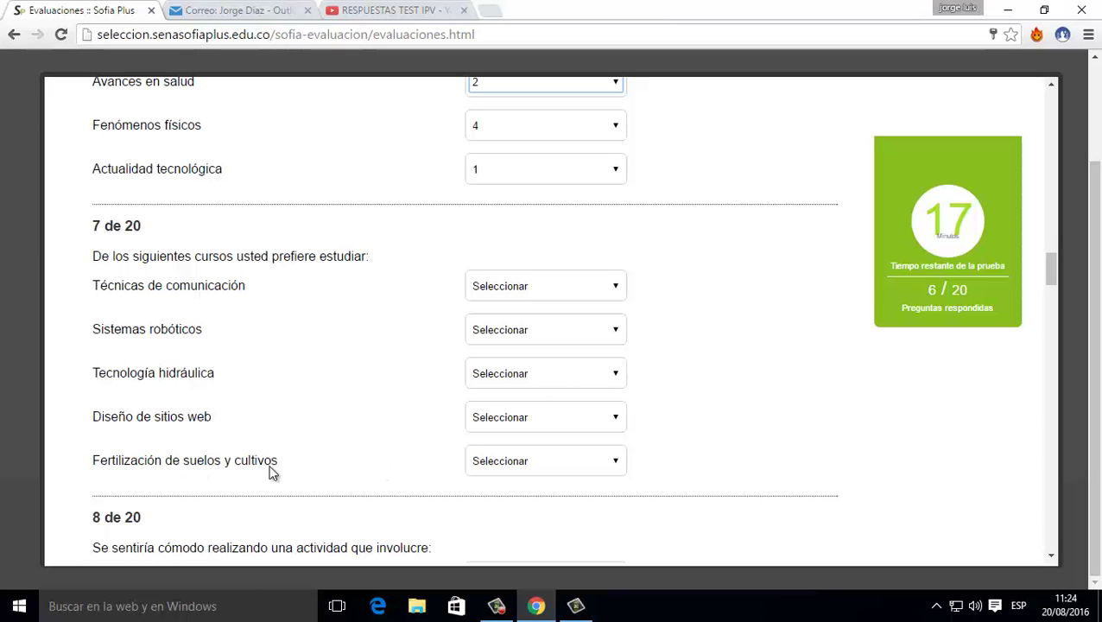
click(515, 465)
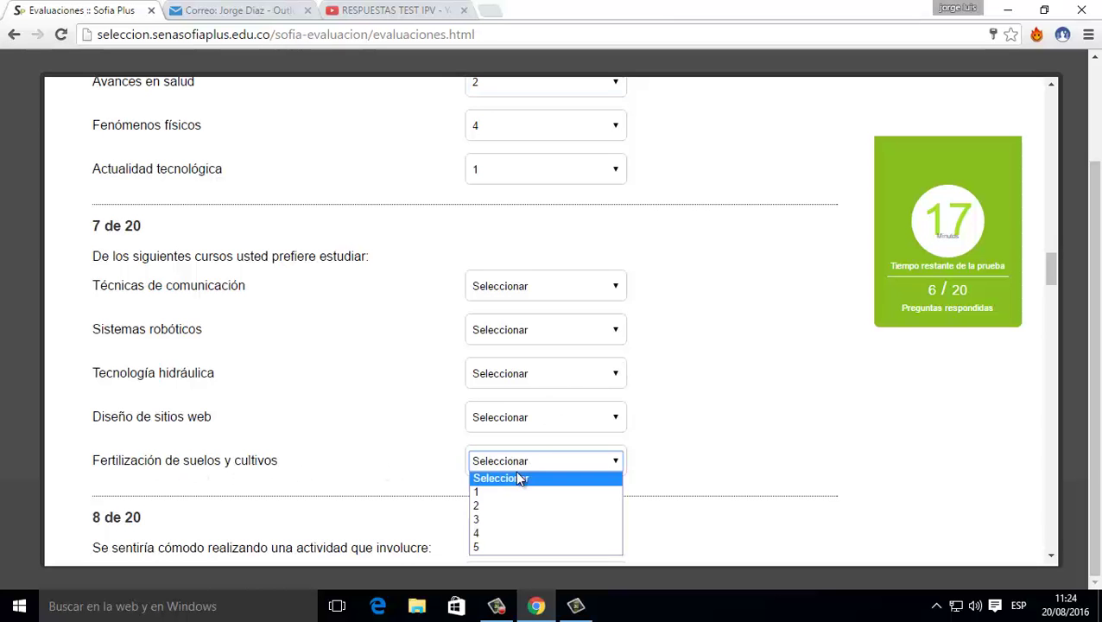
click(484, 545)
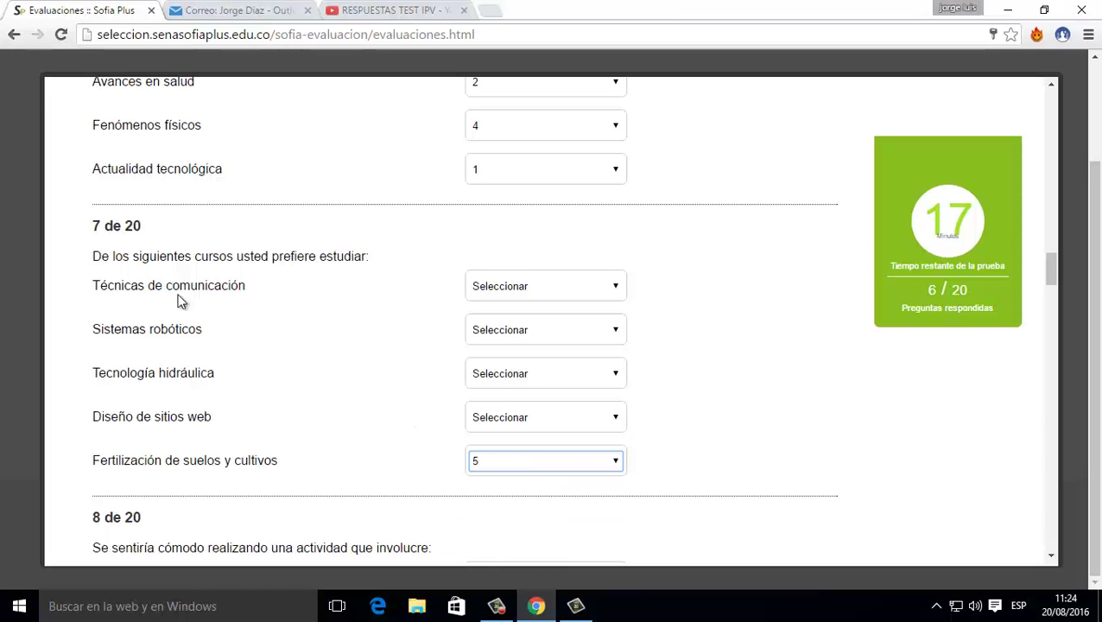
click(521, 423)
click(488, 448)
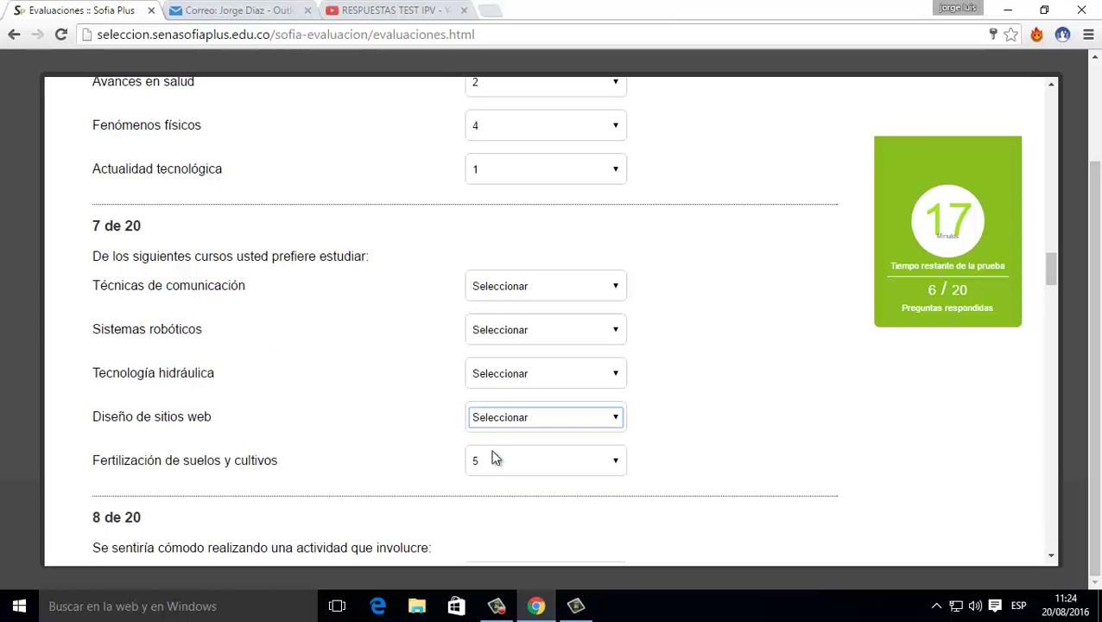
- In question 7, rank "Técnicas de comunicación" as 2, "Sistemas robóticos" as 3 and "Tecnología hidráulica" as 4
click(513, 291)
click(505, 319)
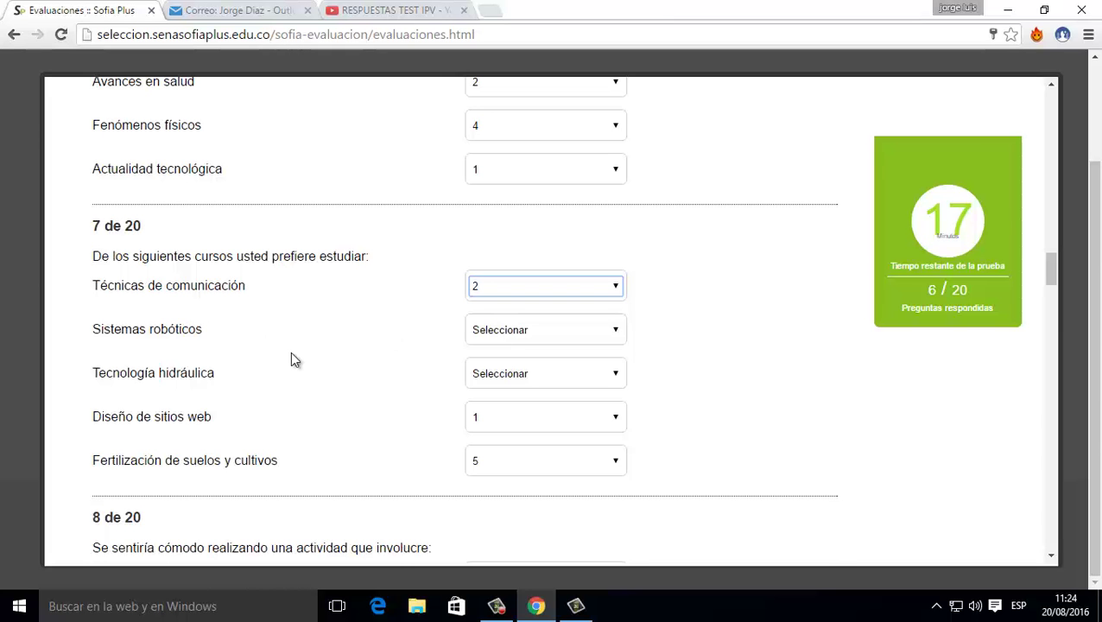
click(497, 329)
click(492, 362)
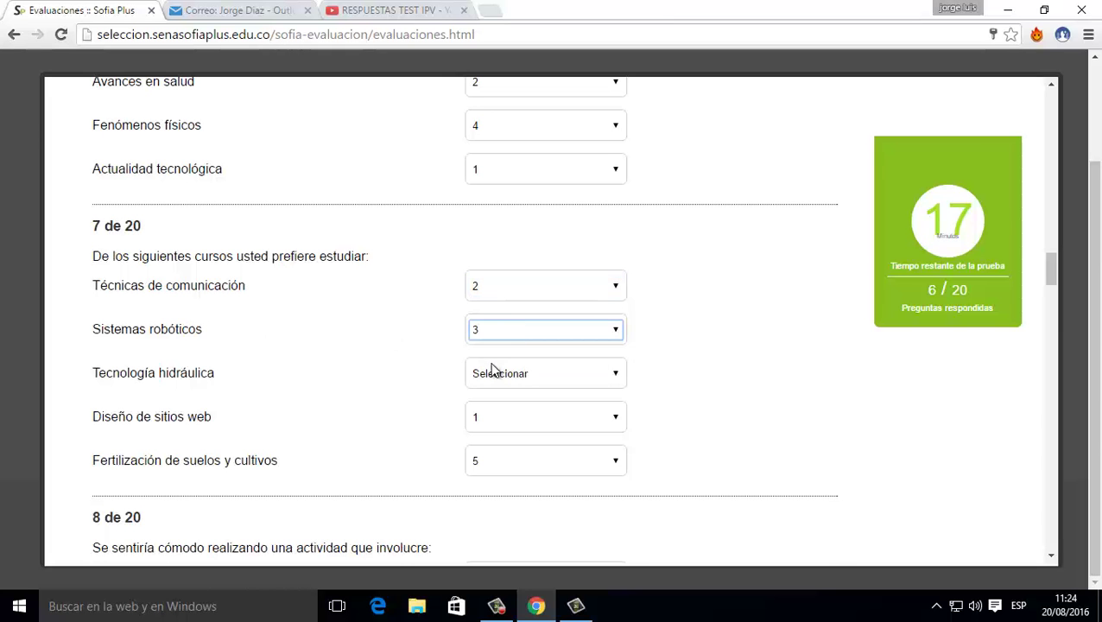
click(500, 373)
click(498, 406)
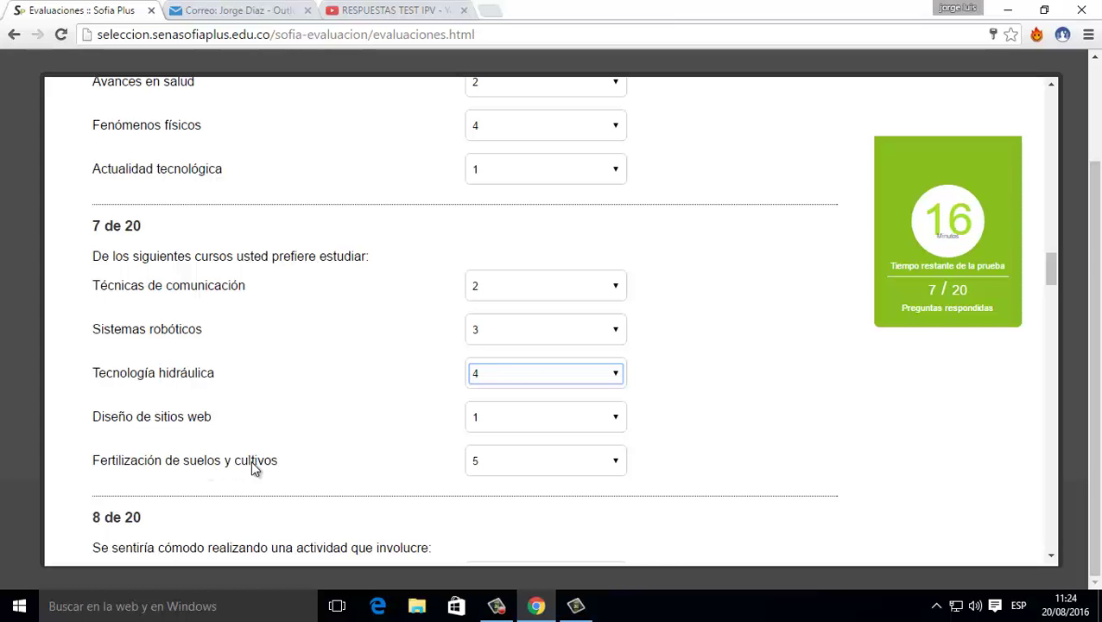
- In question 8, rank "Computadores" as 1 and "Ventas" as 2
scroll(369, 399, up, 2)
scroll(369, 399, up, 1)
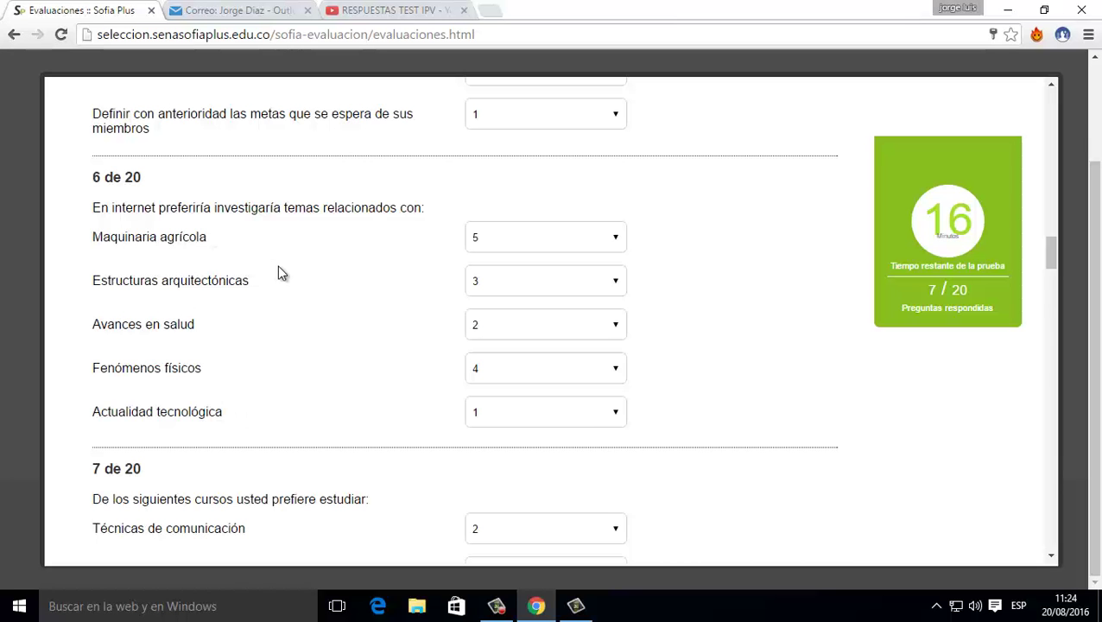
scroll(298, 289, down, 2)
scroll(300, 293, down, 3)
scroll(276, 320, up, 1)
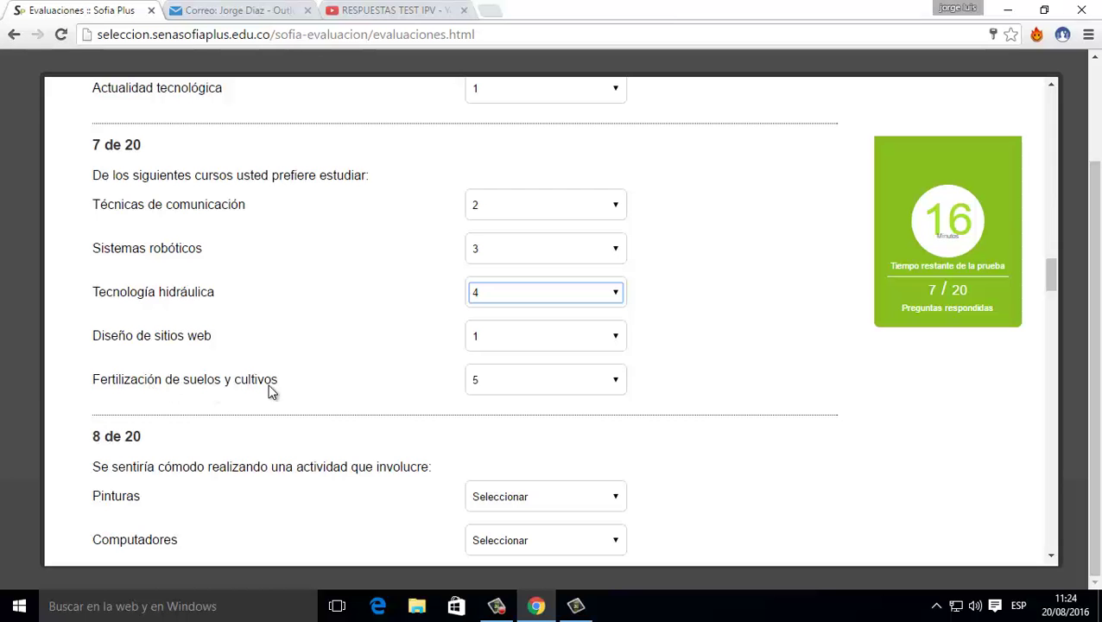
scroll(446, 389, down, 2)
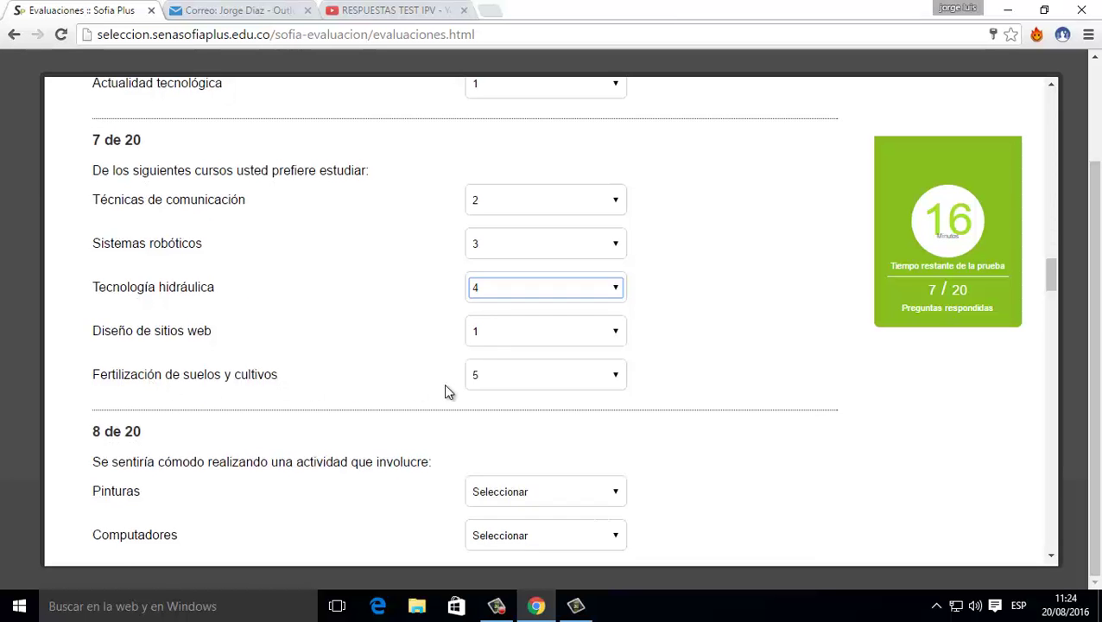
scroll(446, 389, down, 1)
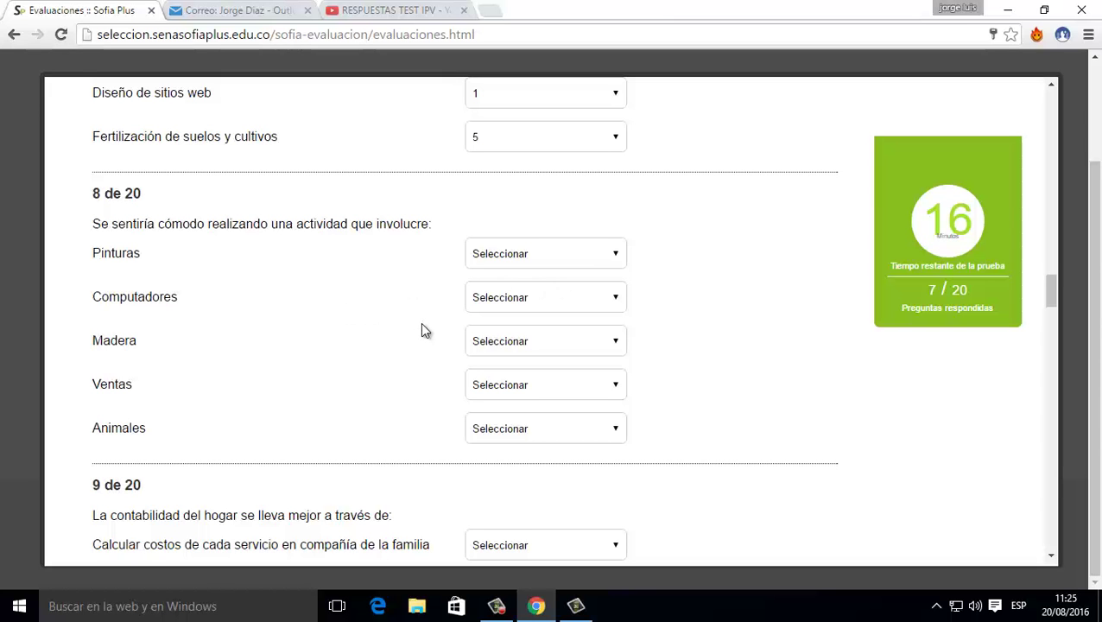
click(547, 299)
click(484, 329)
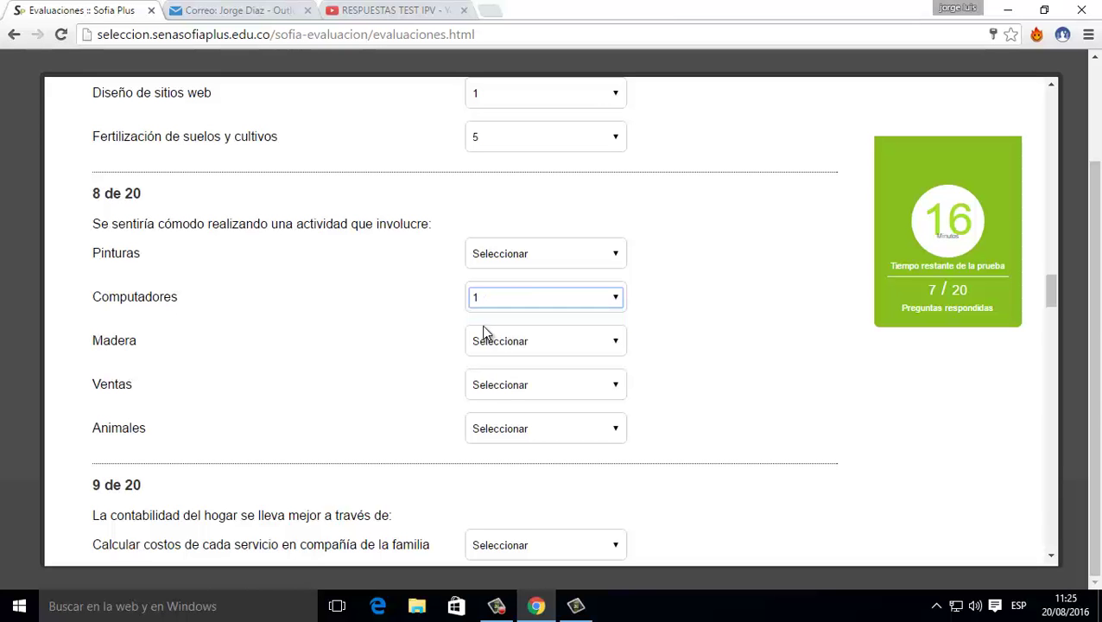
click(536, 394)
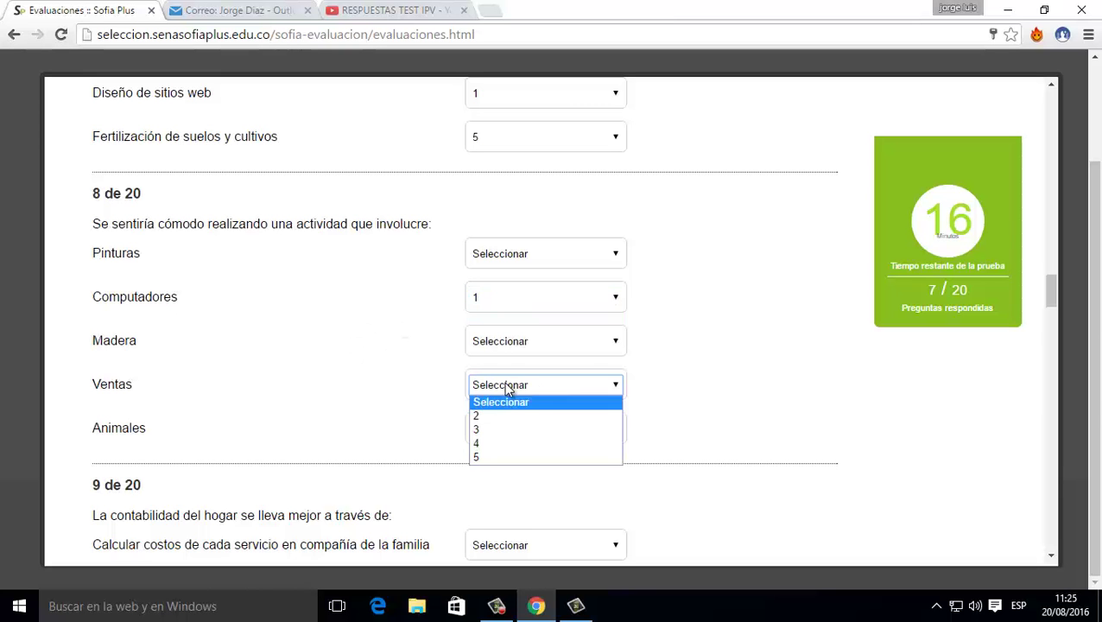
click(479, 420)
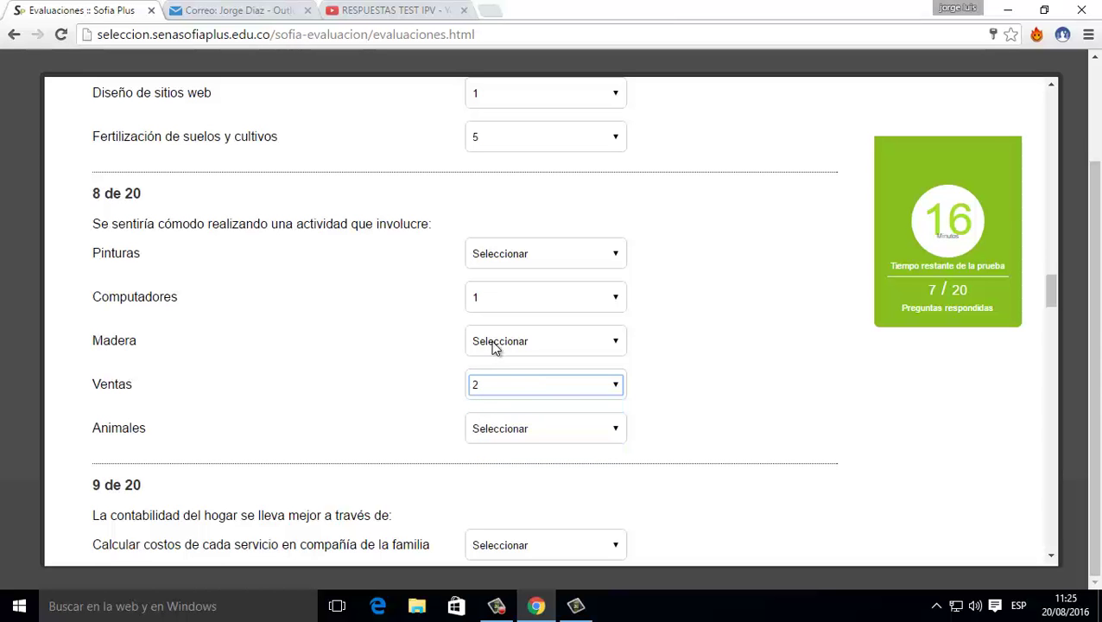
- In question 8, rank "Pinturas" as 3, "Madera" as 4 and "Animales" as 5
click(516, 261)
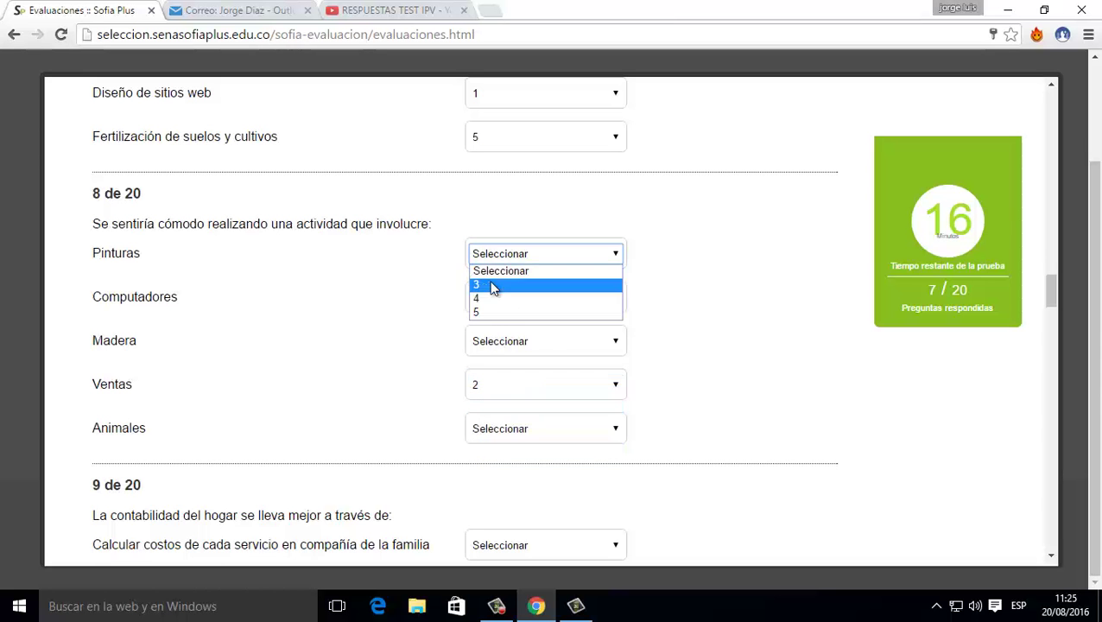
click(489, 286)
click(489, 342)
click(483, 377)
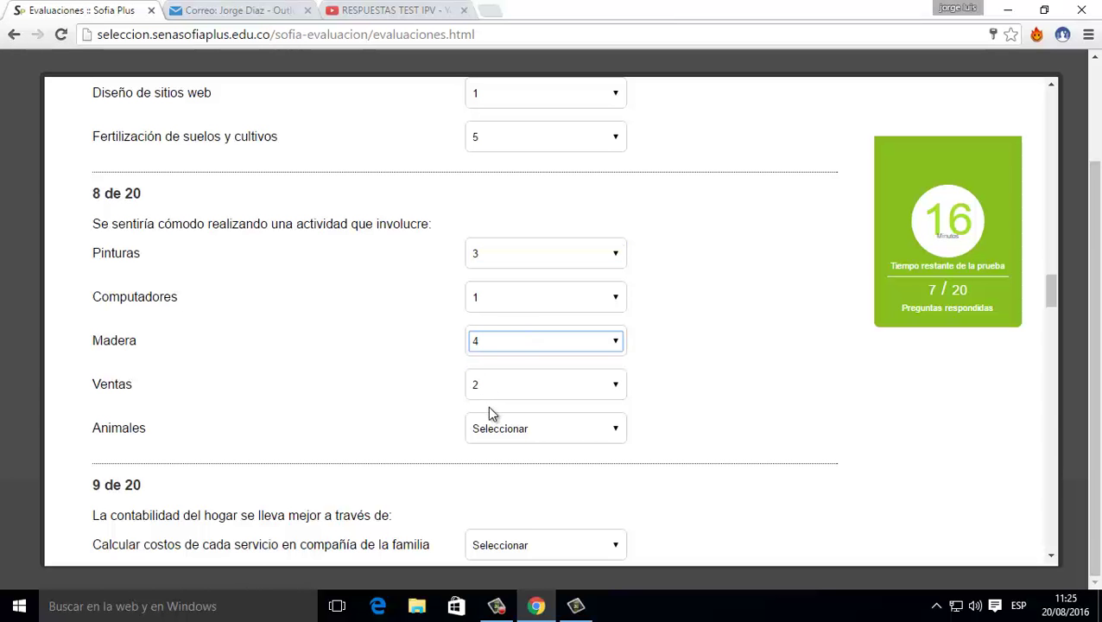
click(490, 420)
click(490, 460)
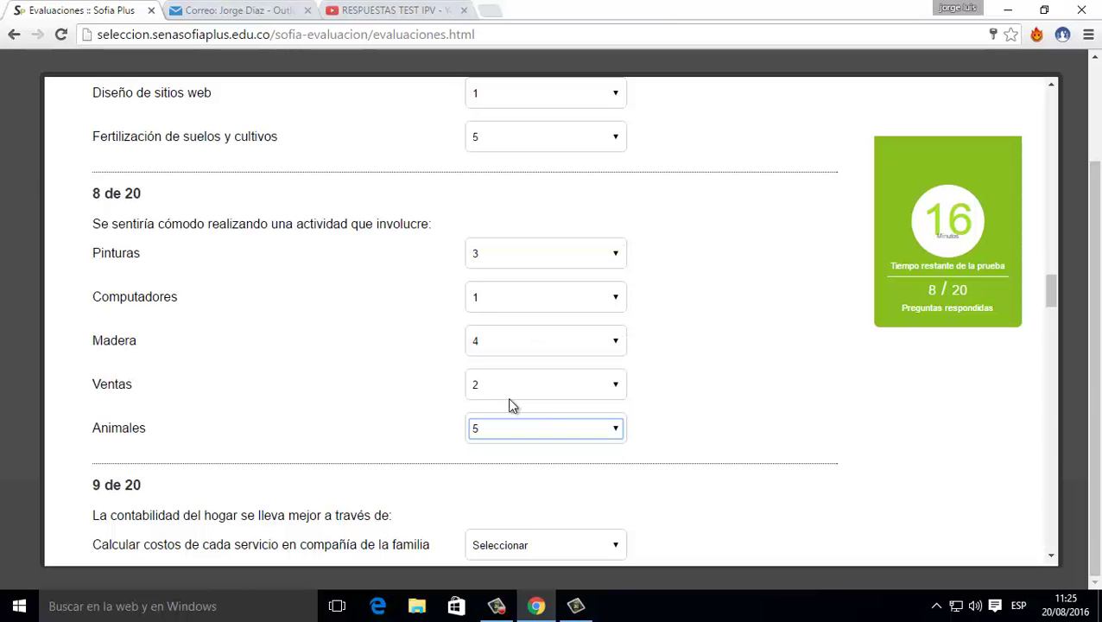
- In question 9, rank "Diseñar un sistema contable familiar" as 1 and "Realizar una lista de ingresos y gastos" as 2
scroll(509, 400, down, 4)
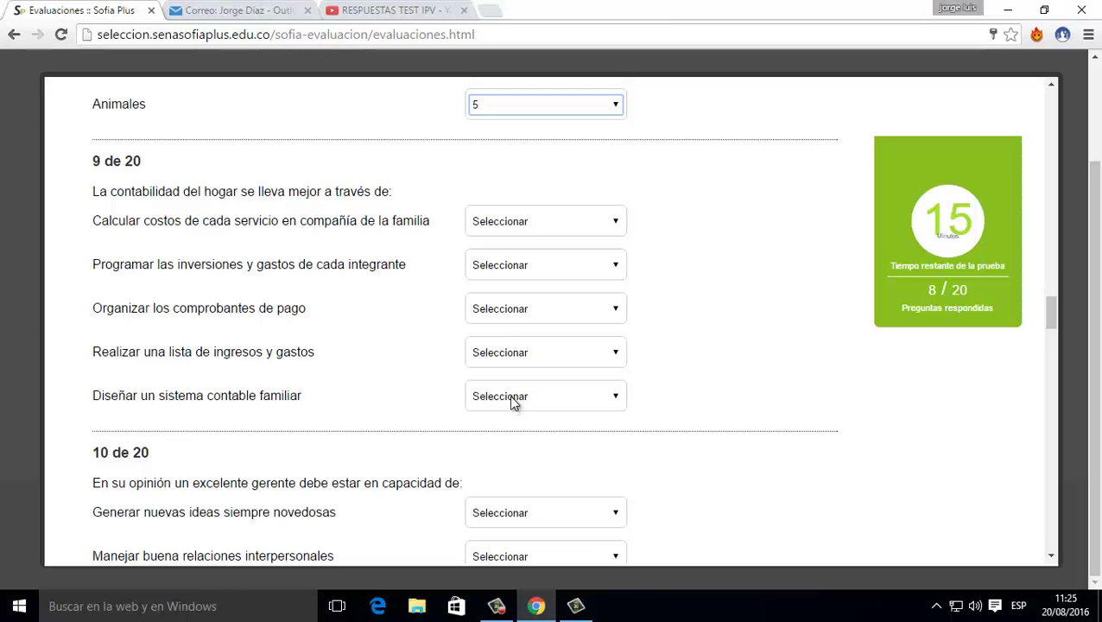
click(512, 399)
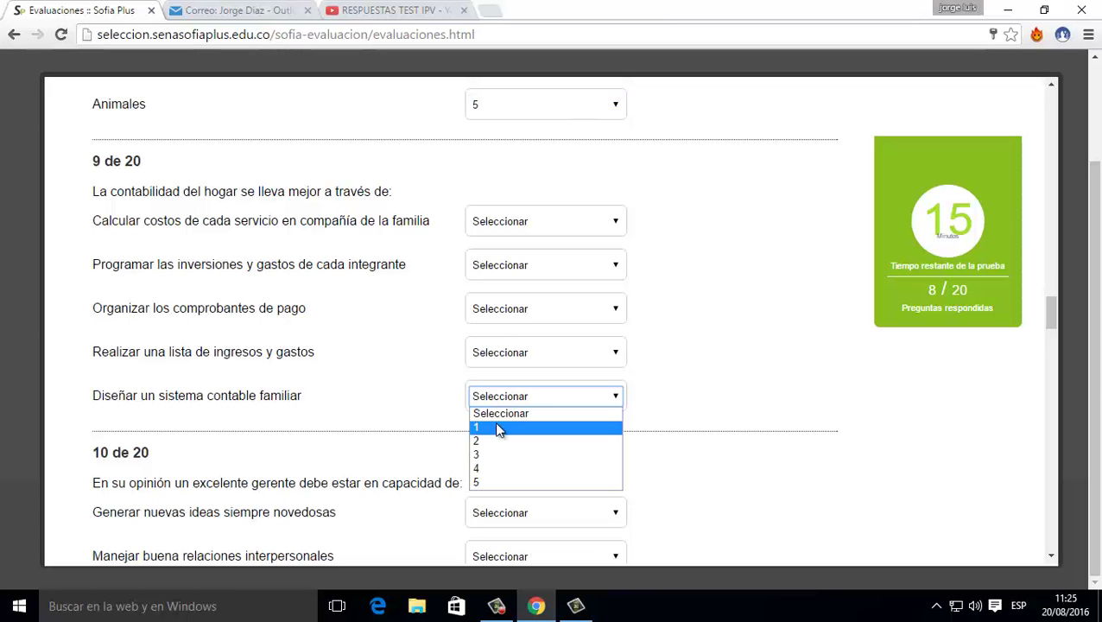
click(497, 429)
click(487, 354)
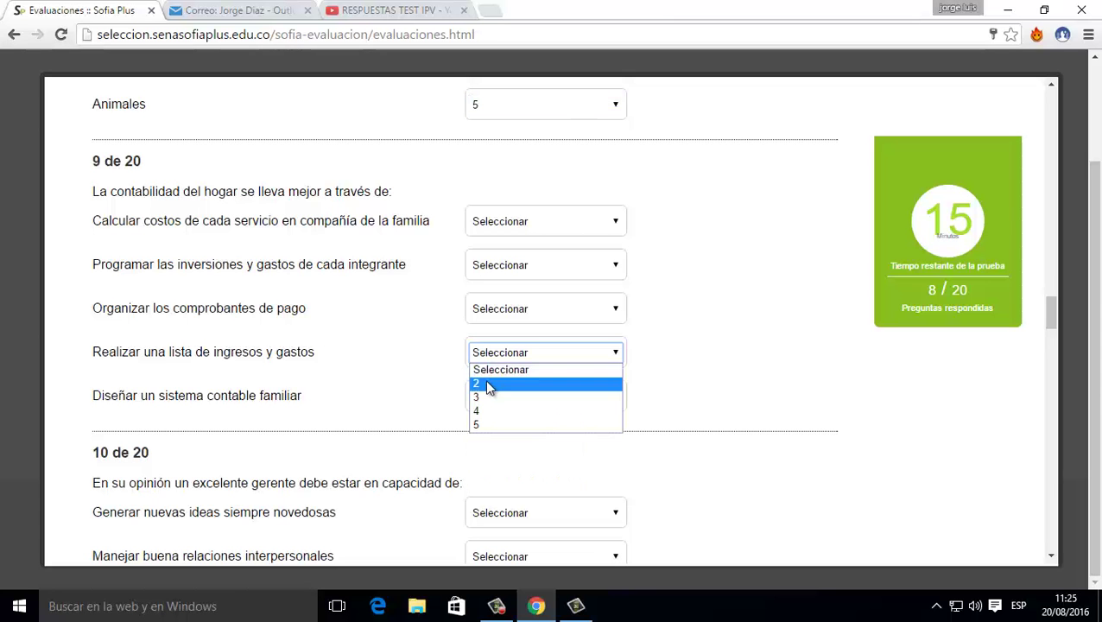
click(487, 396)
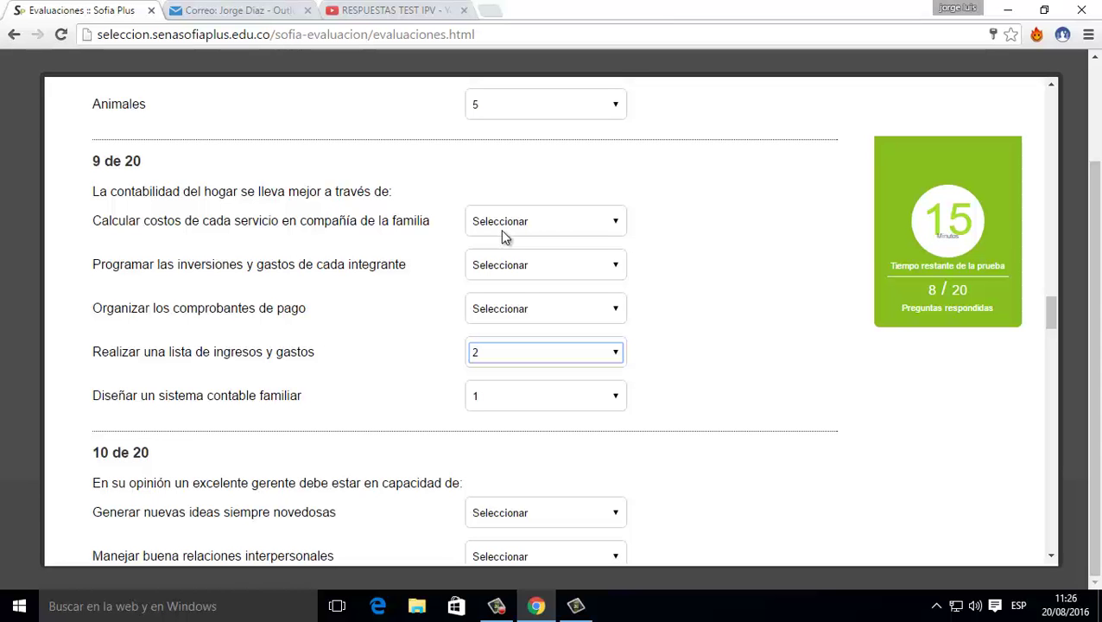
- In question 9, rank "Programar las inversiones y gastos" as 3, "Calcular costos de cada servicio" as 4 and "Organizar los comprobantes de pago" as 5
click(488, 273)
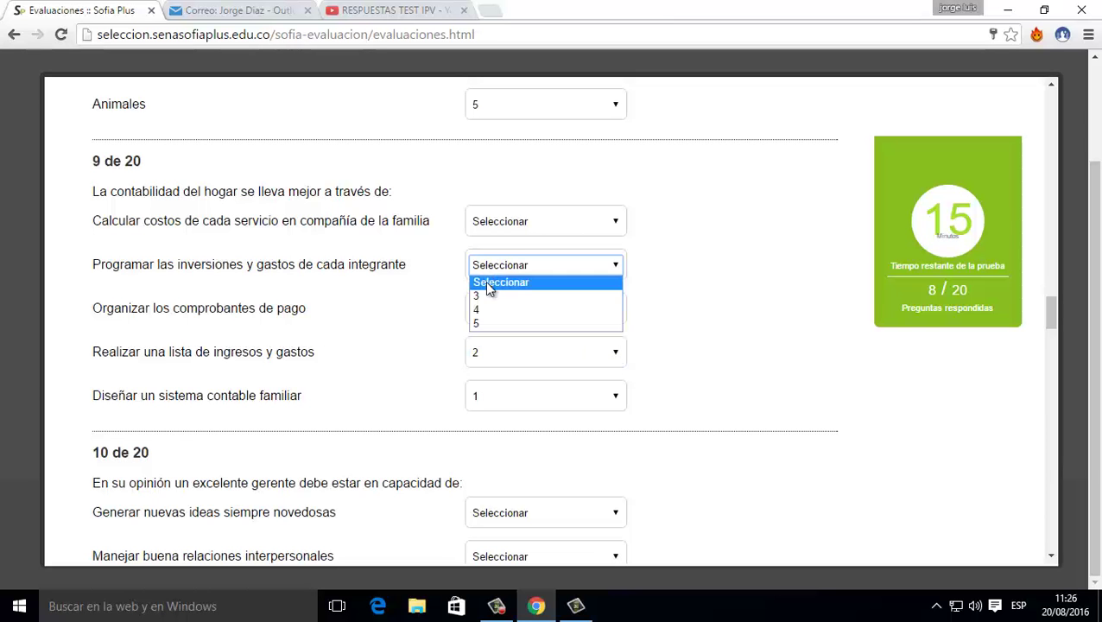
click(491, 295)
click(488, 221)
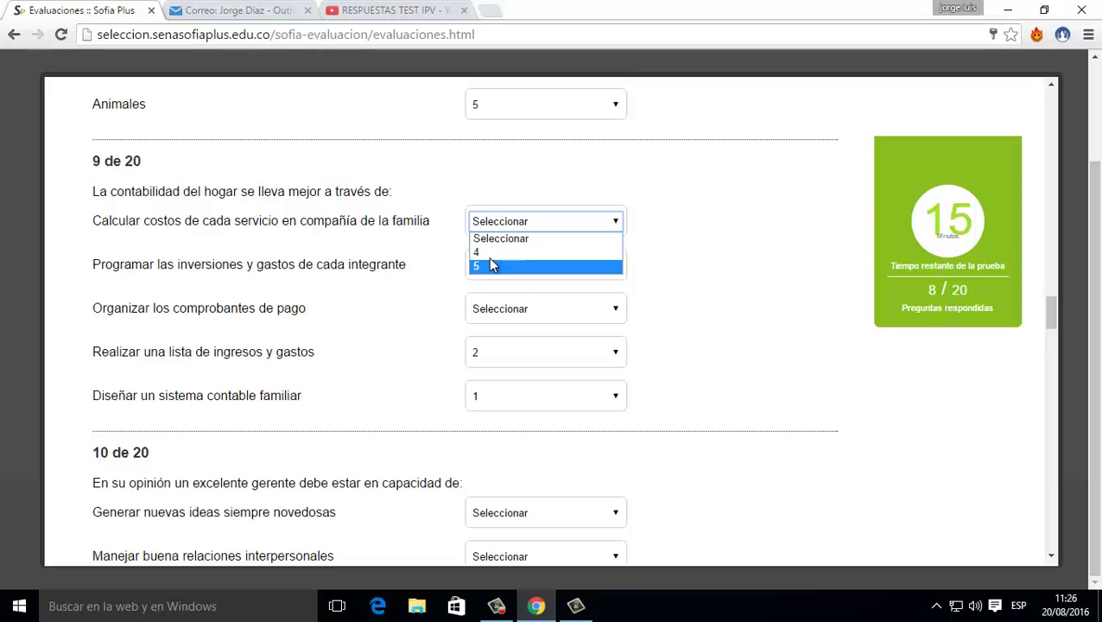
click(491, 251)
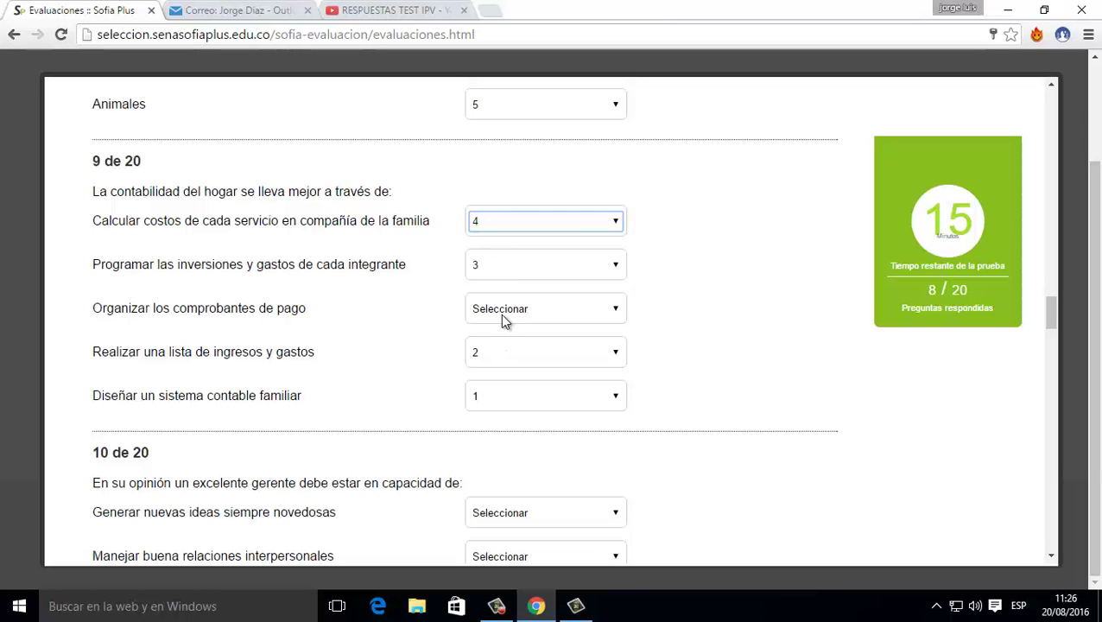
click(502, 316)
click(504, 338)
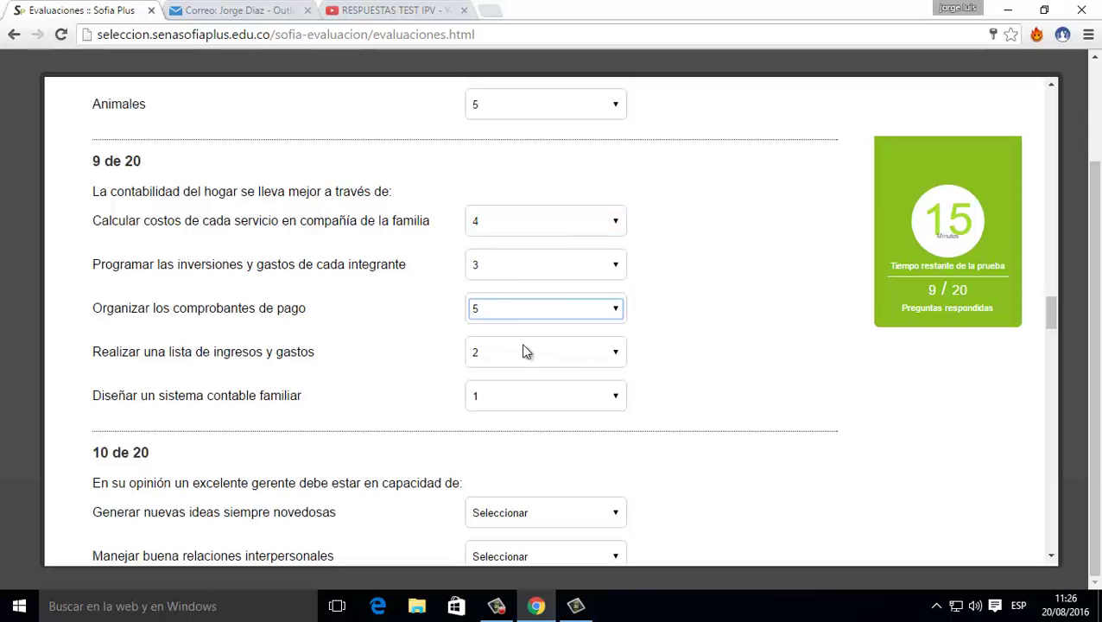
key(Tab)
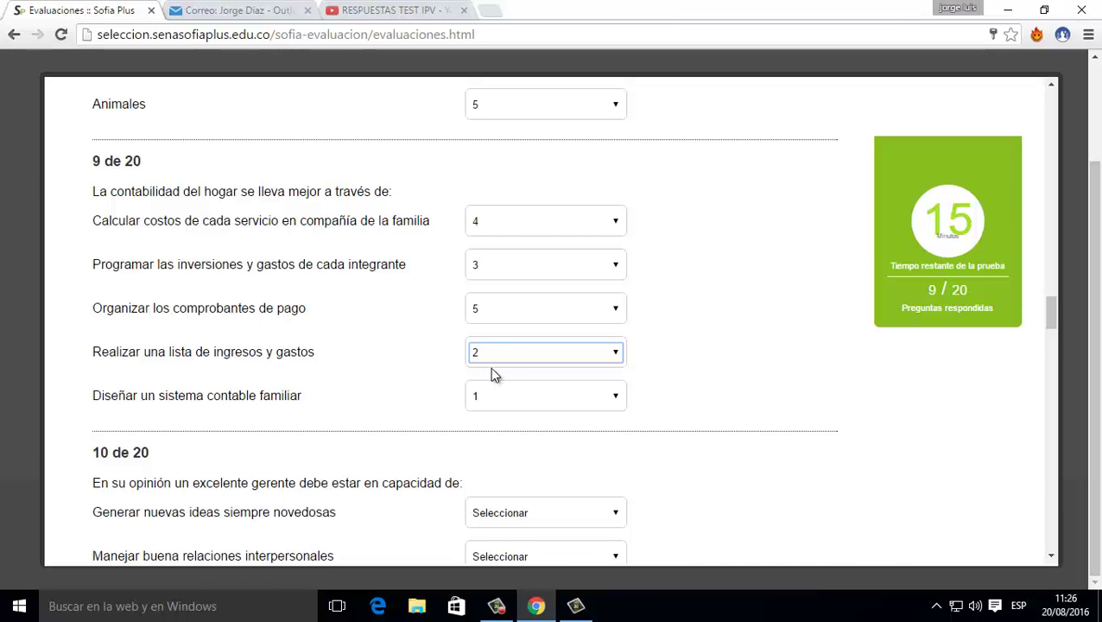
- In question 10, rank "Distribuir y delegar oportunamente el trabajo" as 1 and "Generar nuevas ideas siempre novedosas" as 2
scroll(630, 362, down, 4)
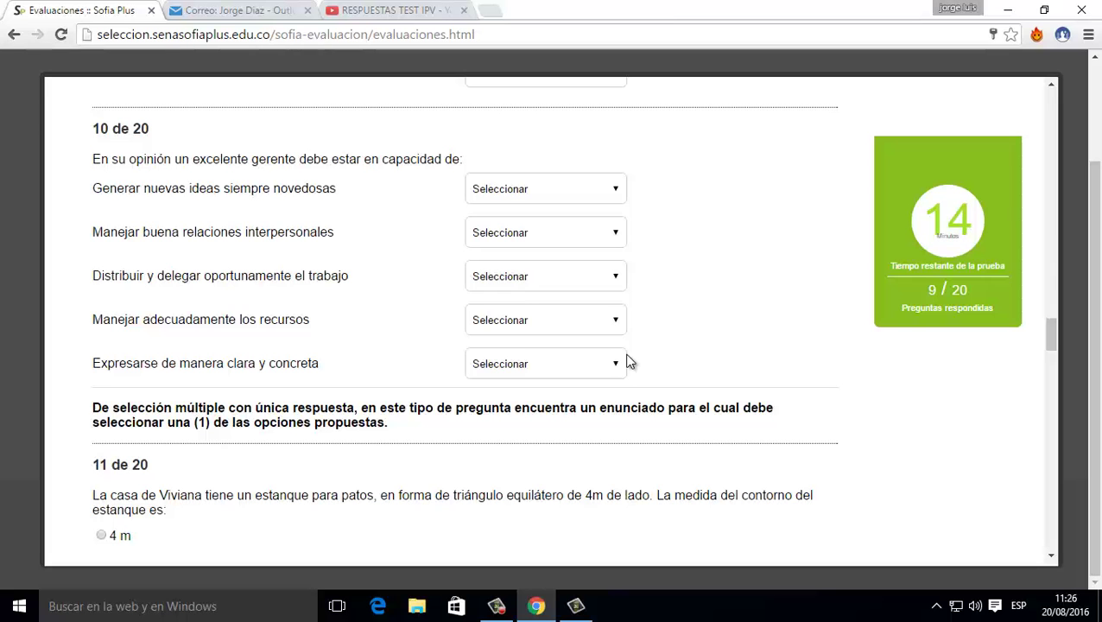
click(512, 287)
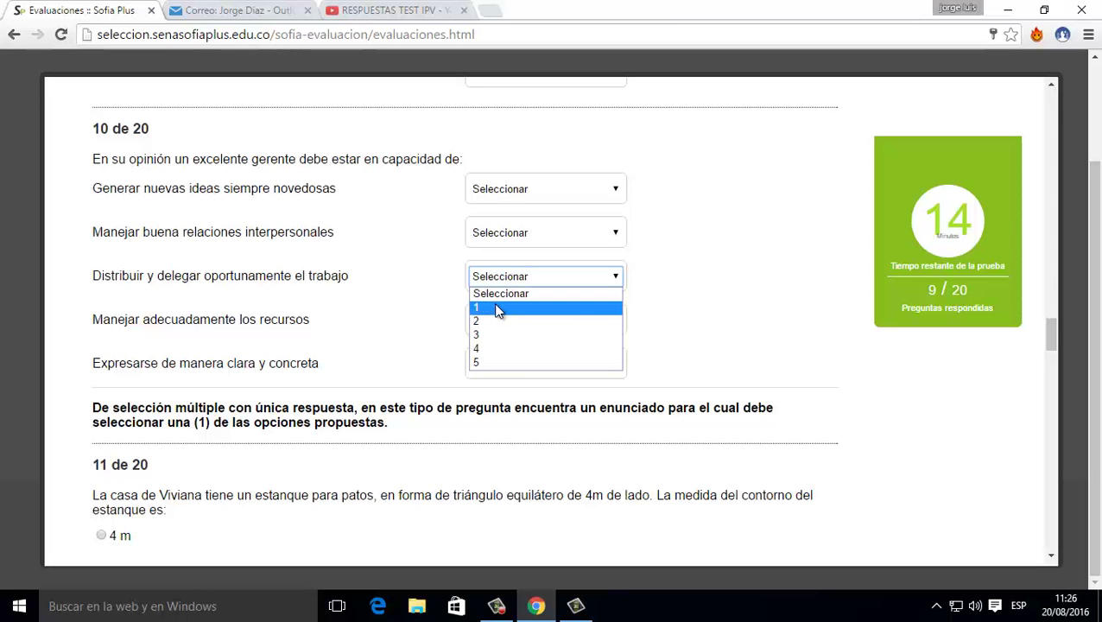
click(499, 309)
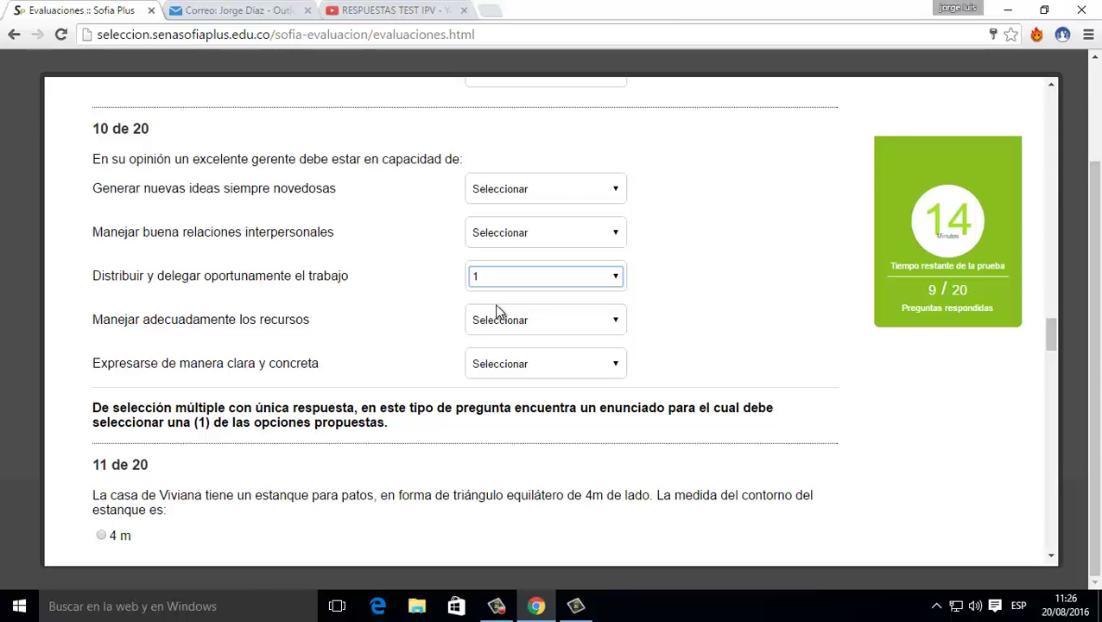
click(560, 190)
click(499, 226)
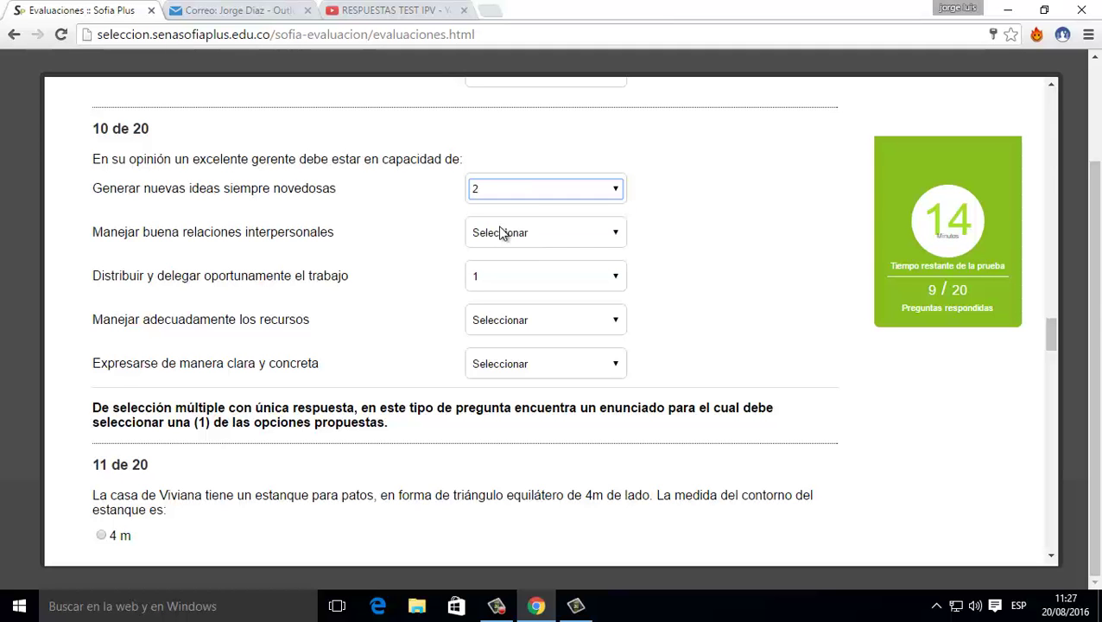
- In question 10, rank "Manejar buena relaciones interpersonales" as 3, "Manejar adecuadamente los recursos" as 4 and "Expresarse de manera clara y concreta" as 5
click(508, 236)
click(499, 264)
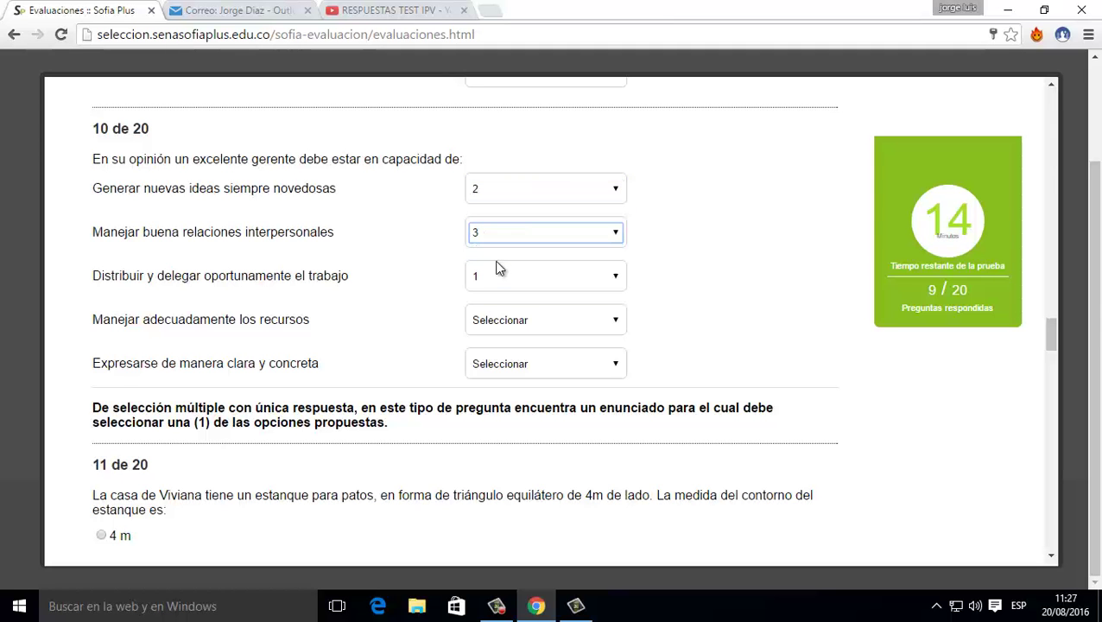
click(498, 323)
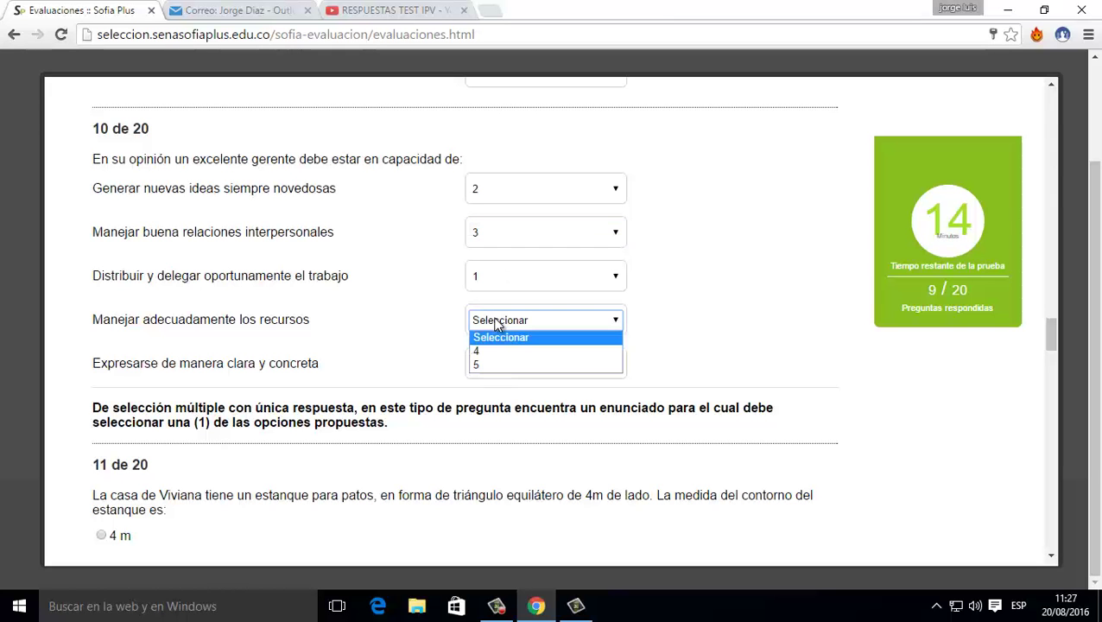
click(499, 350)
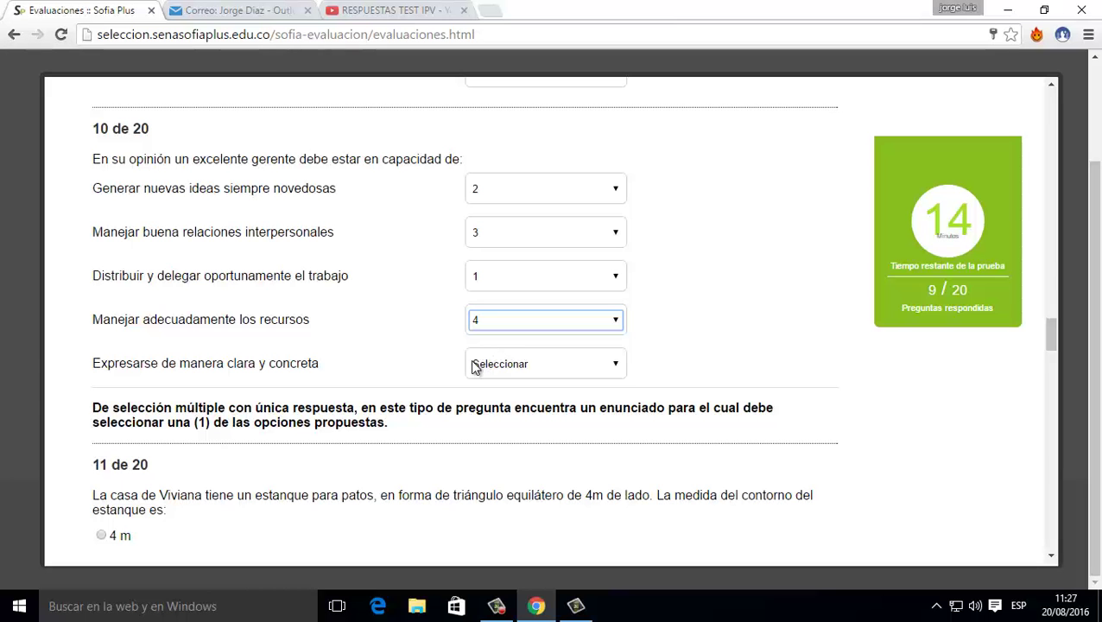
click(482, 372)
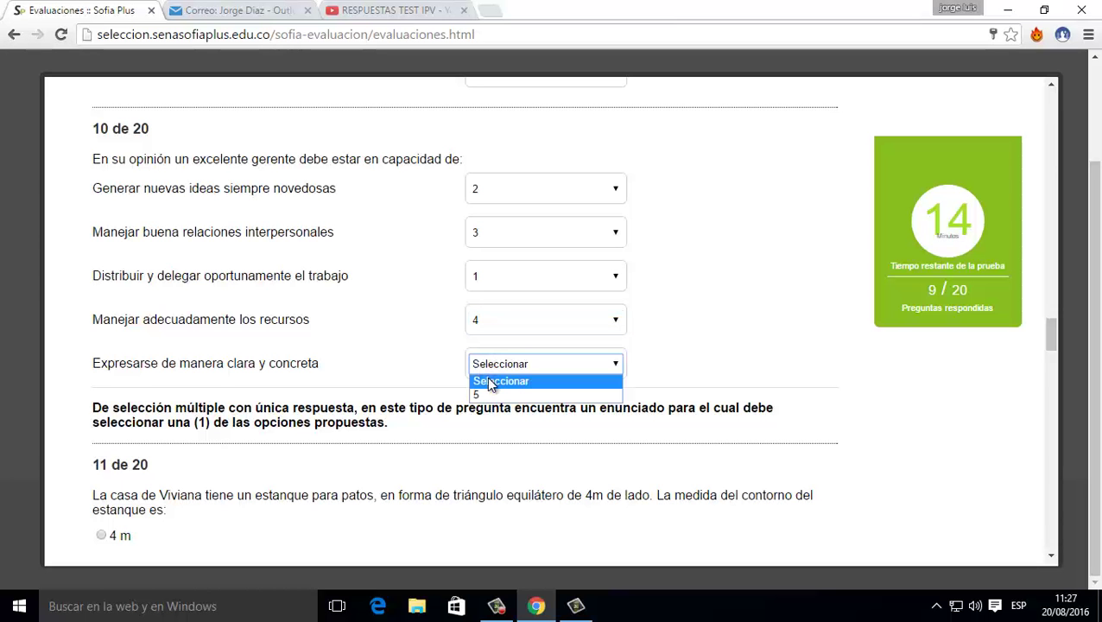
click(487, 395)
- Skip question 11 and choose answer A for the domino logic problem in question 12
scroll(551, 362, down, 3)
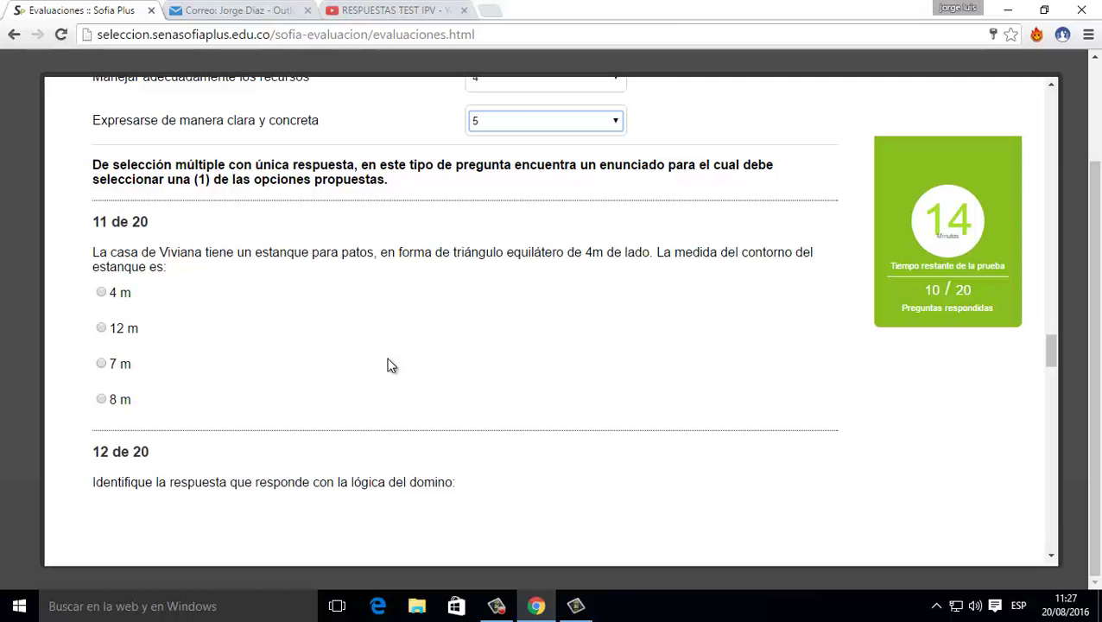
scroll(388, 365, up, 1)
scroll(388, 365, down, 2)
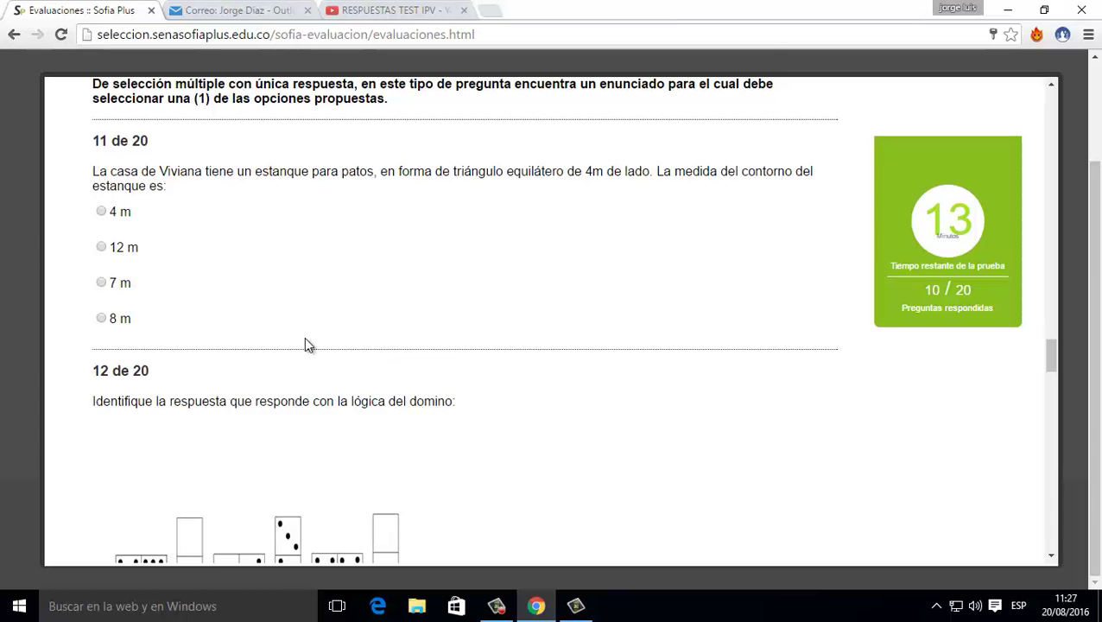
scroll(306, 343, down, 2)
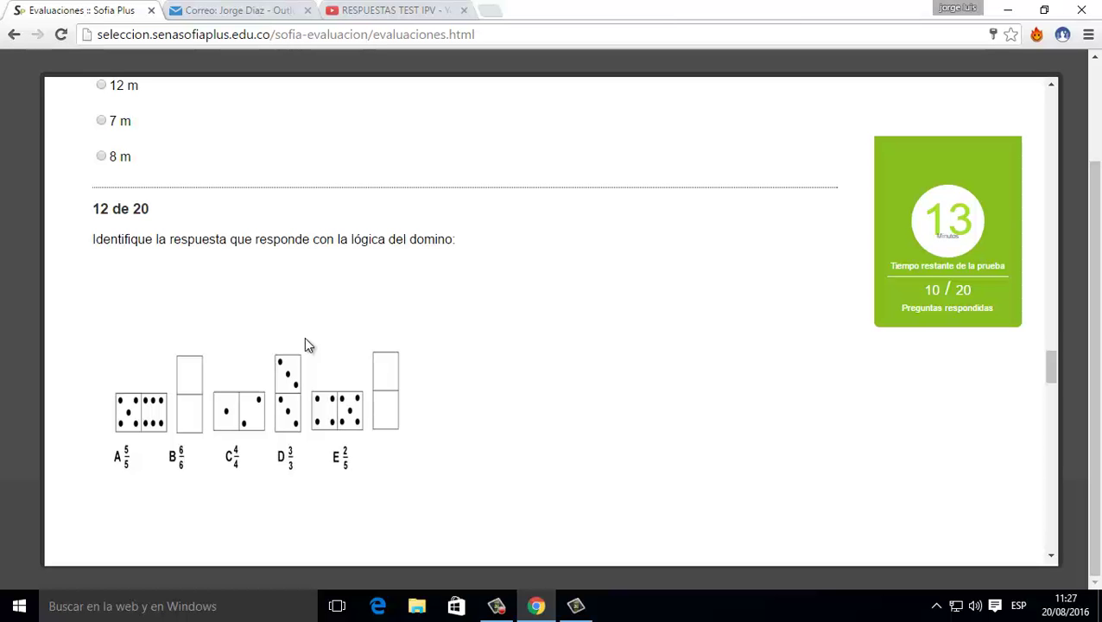
scroll(308, 344, down, 1)
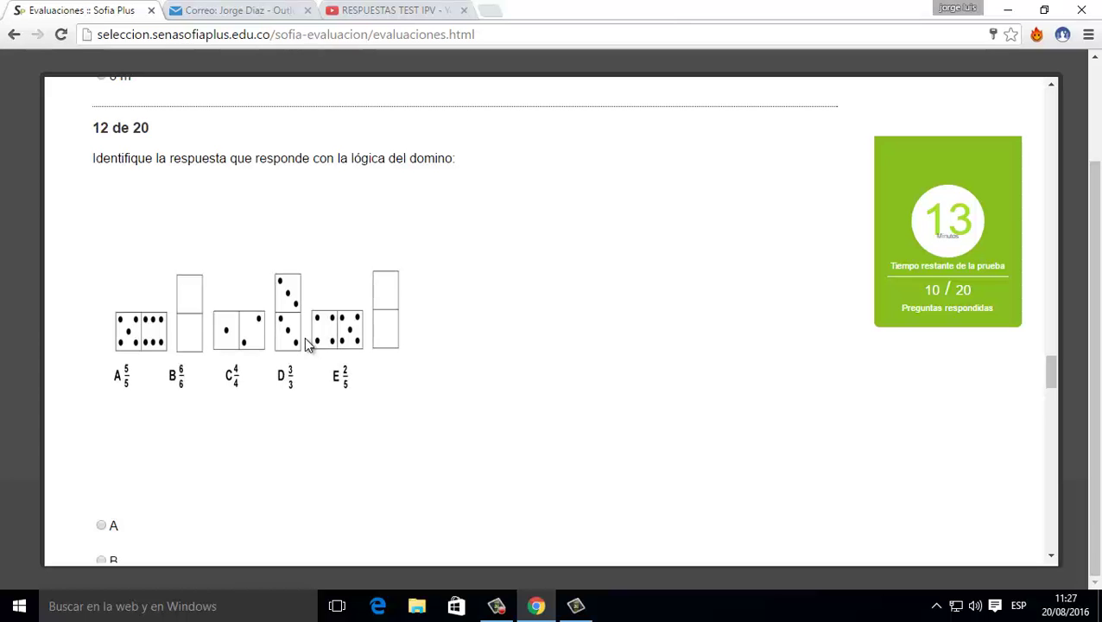
scroll(309, 344, down, 2)
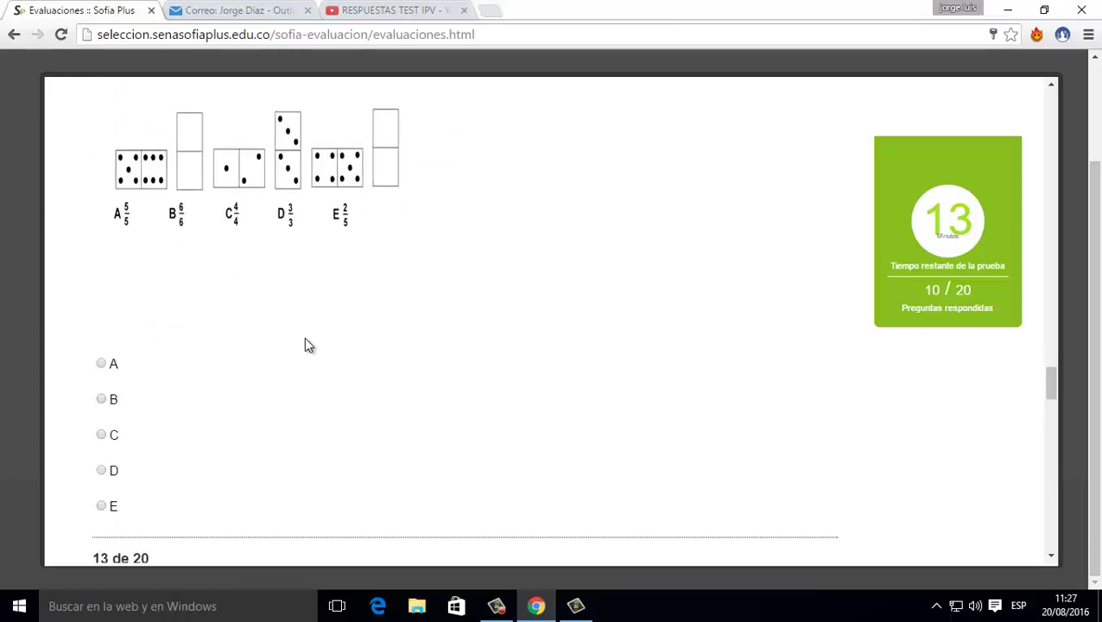
scroll(307, 344, up, 2)
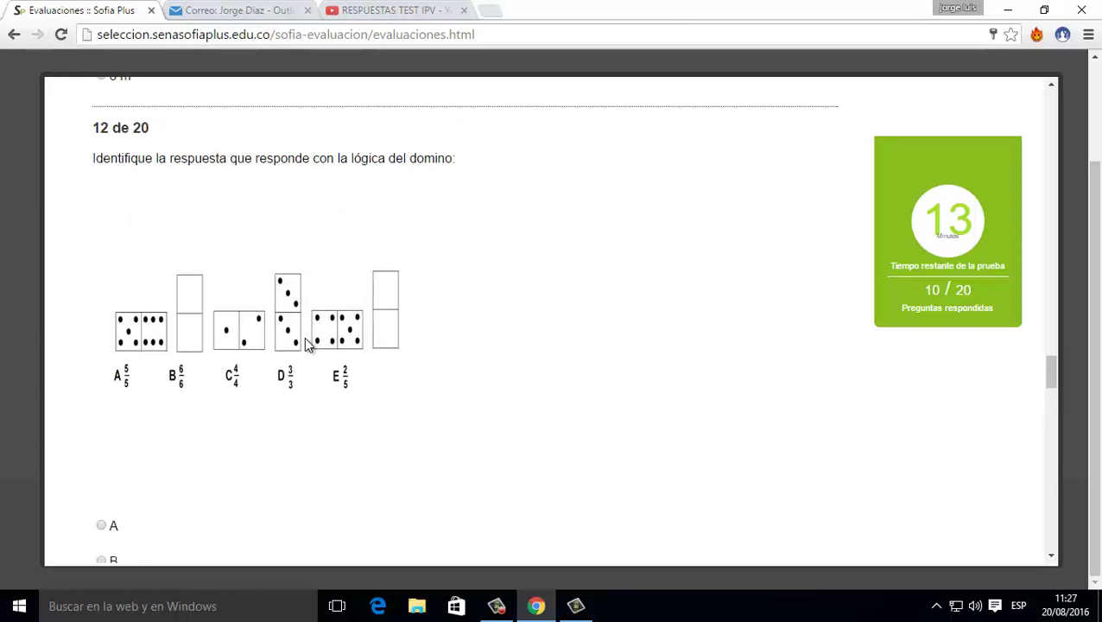
scroll(307, 343, down, 1)
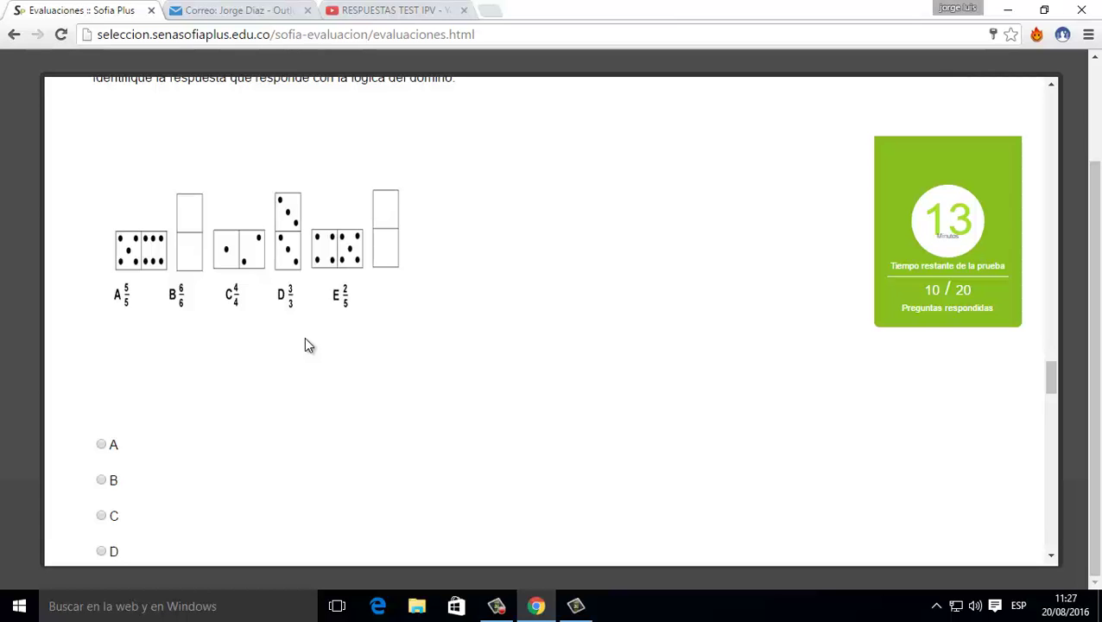
scroll(309, 344, down, 1)
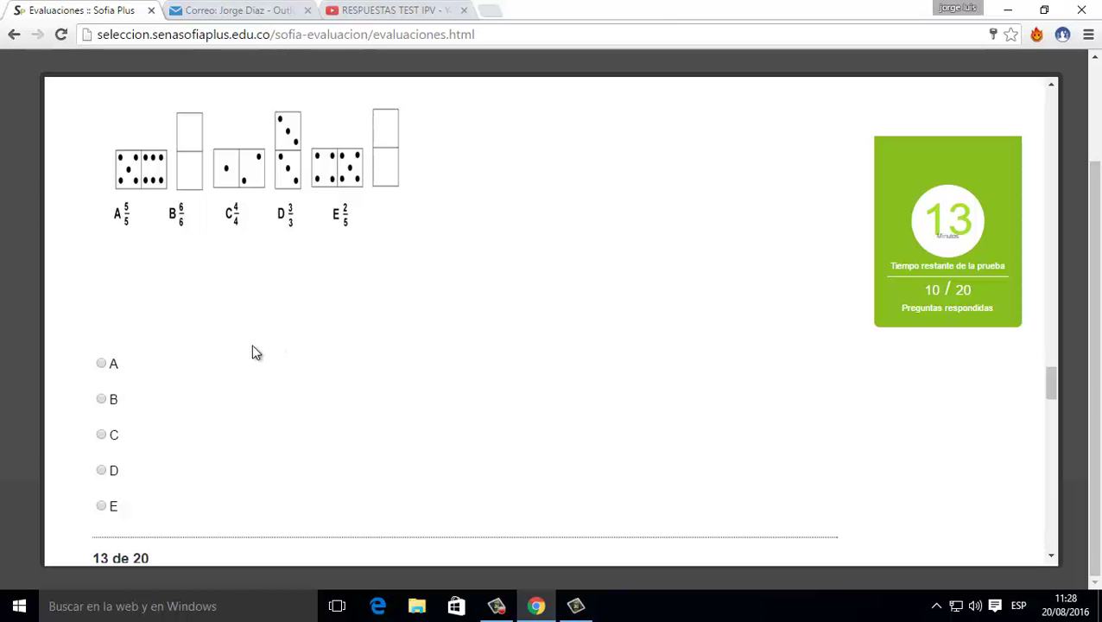
click(102, 364)
scroll(246, 377, down, 4)
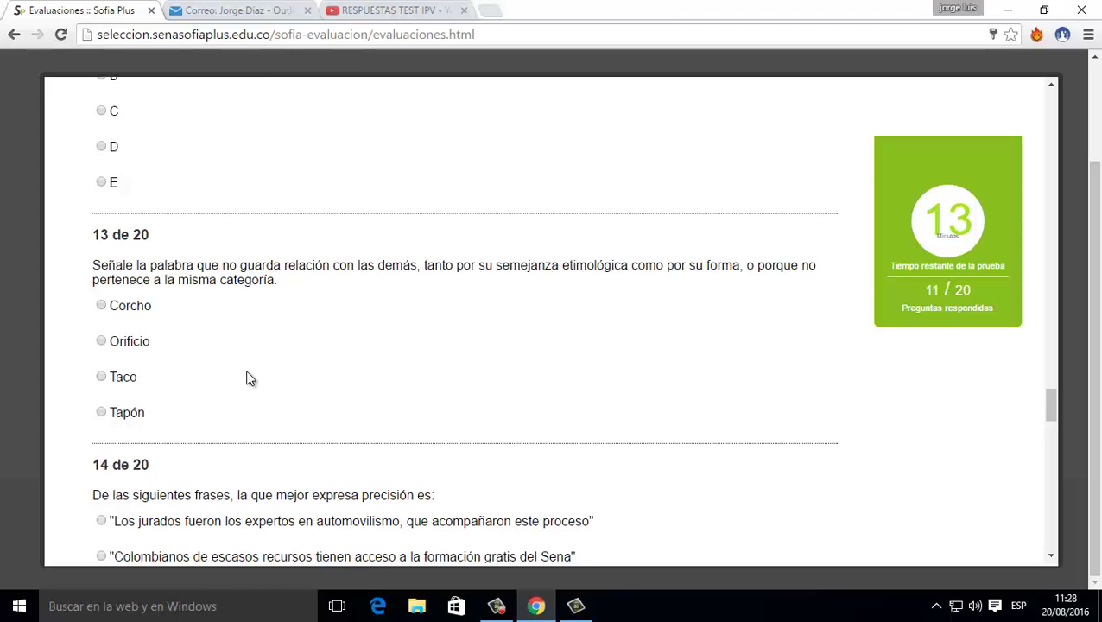
scroll(247, 377, up, 6)
scroll(246, 378, down, 5)
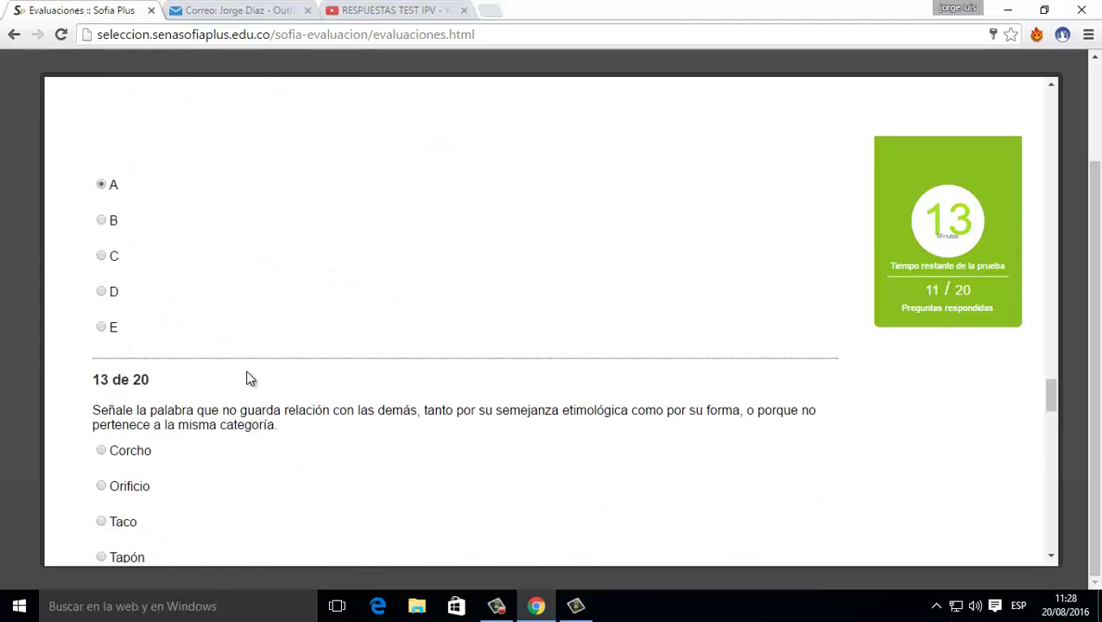